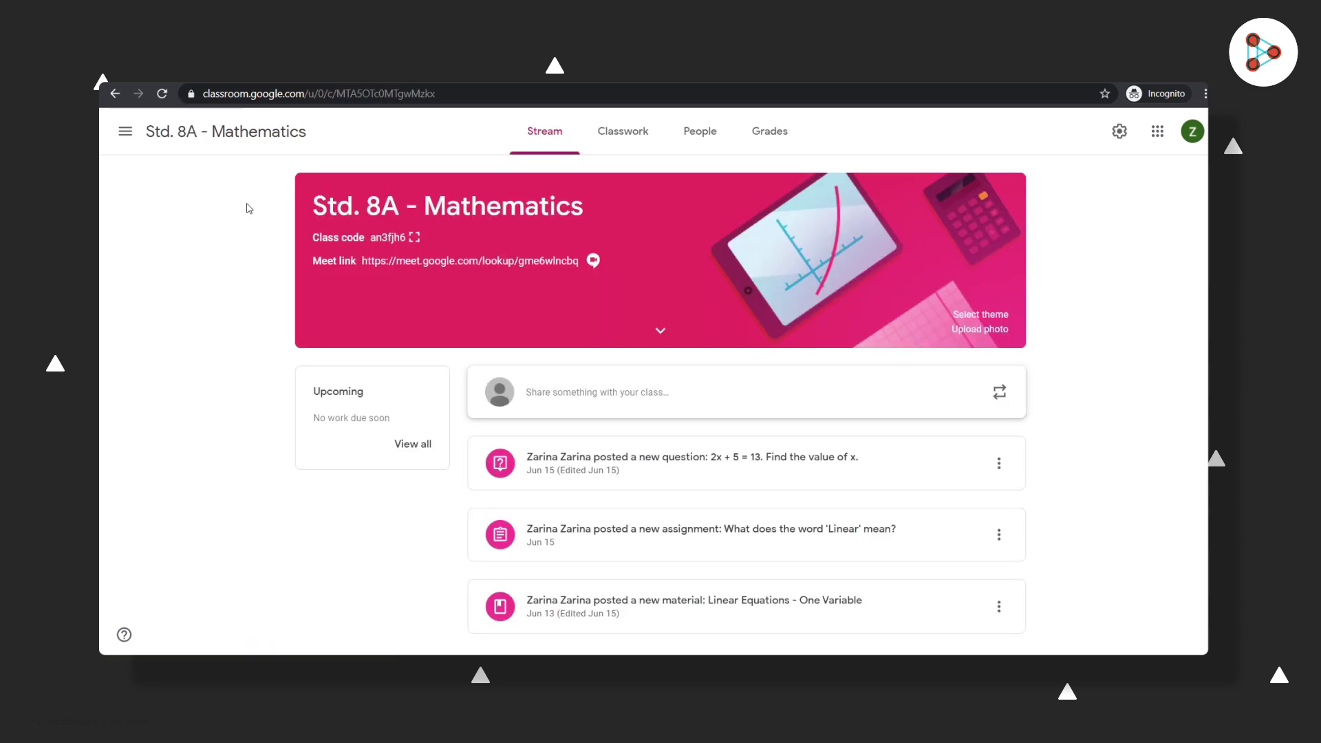
Create a new quiz assignment draft from the class's Classwork page
click(625, 157)
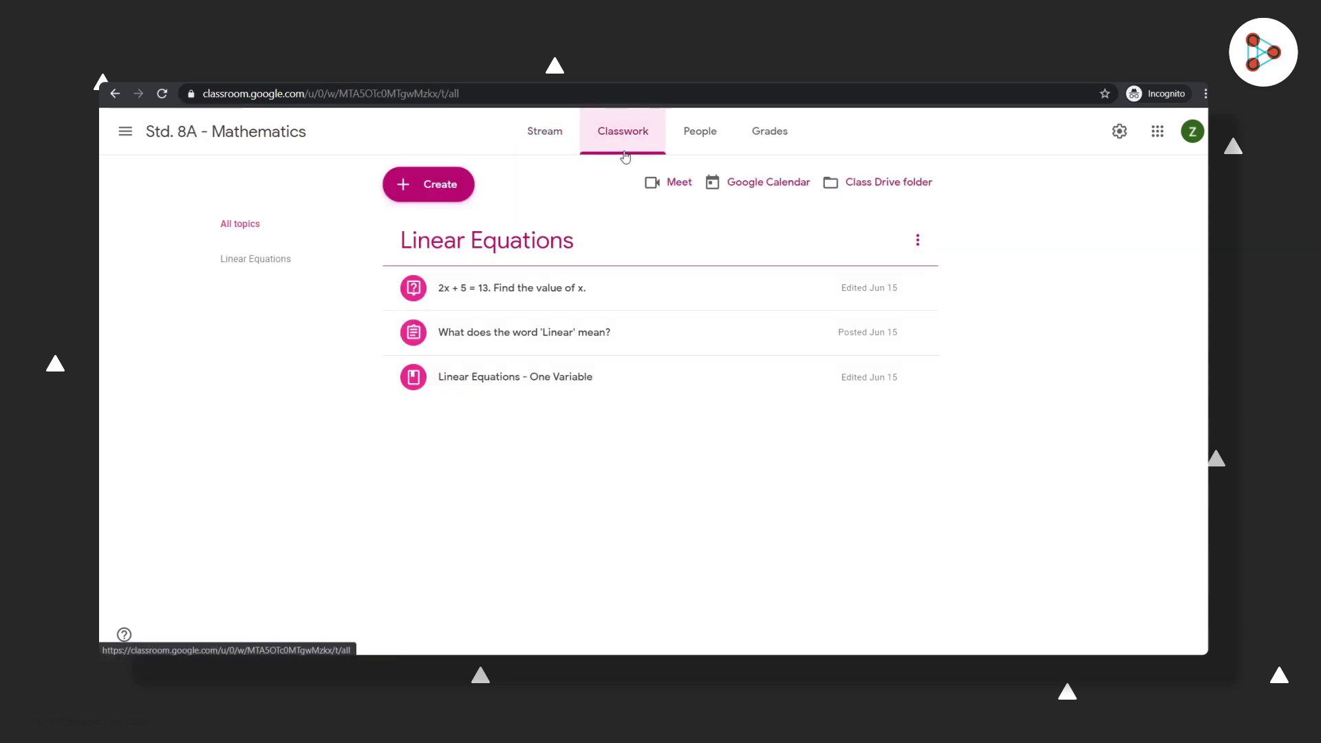
click(430, 186)
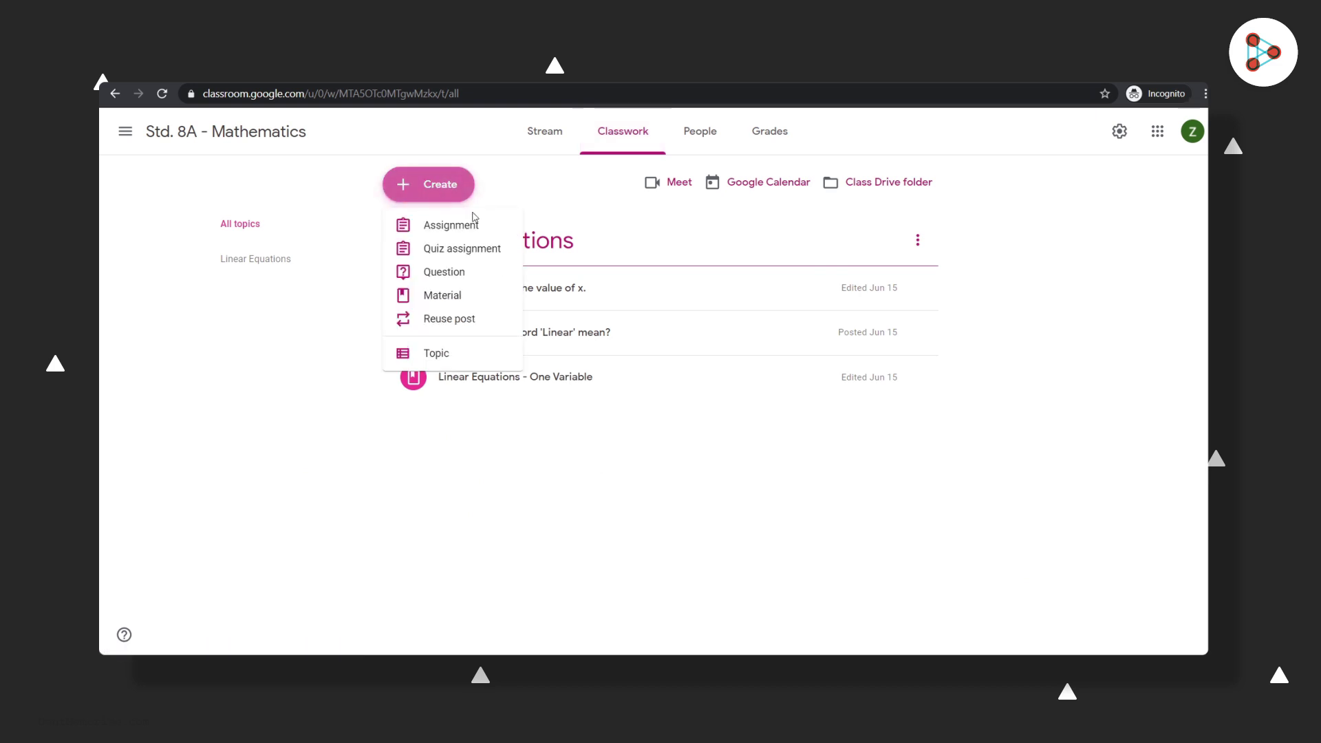
click(516, 254)
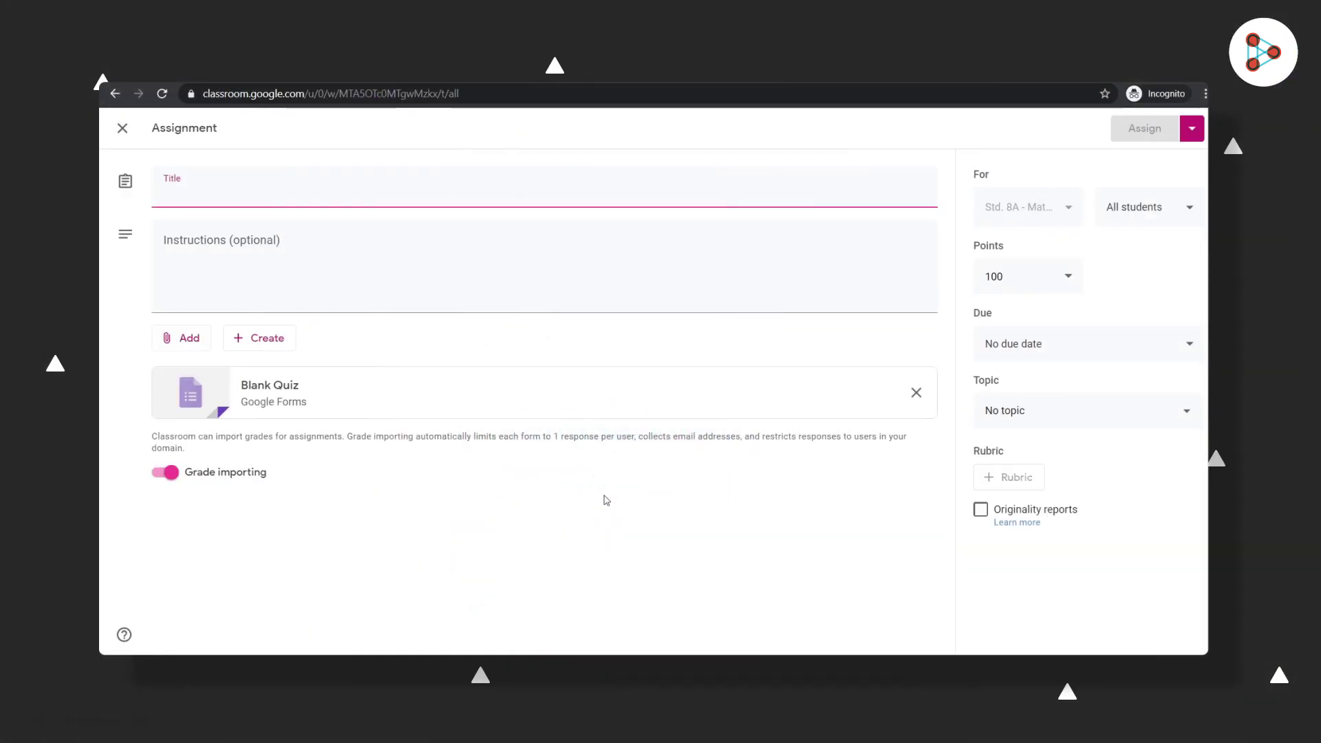
Title the quiz 'Linear Equations(One Variable)' with instructions 'This Quiz will contain 5 Questions'
text(Linear Equations(One)
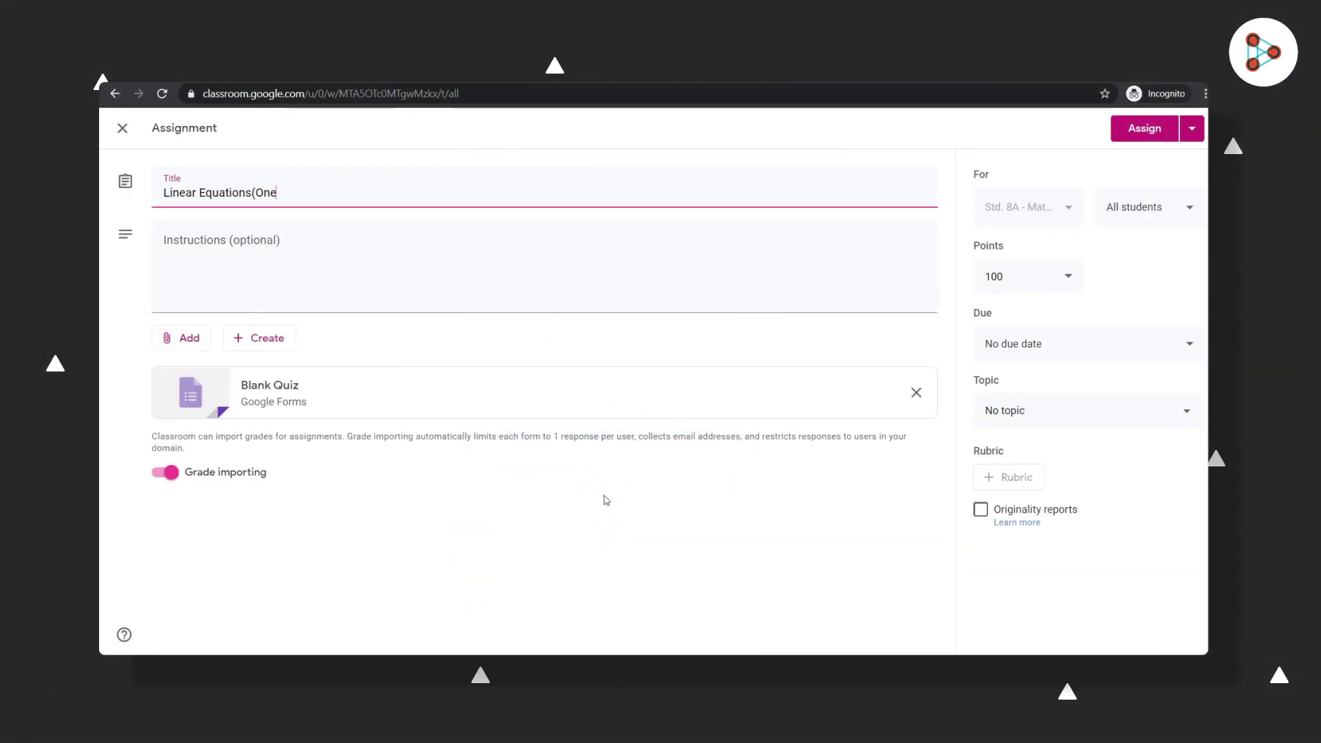
text( Variable))
click(351, 257)
text(This Quiz)
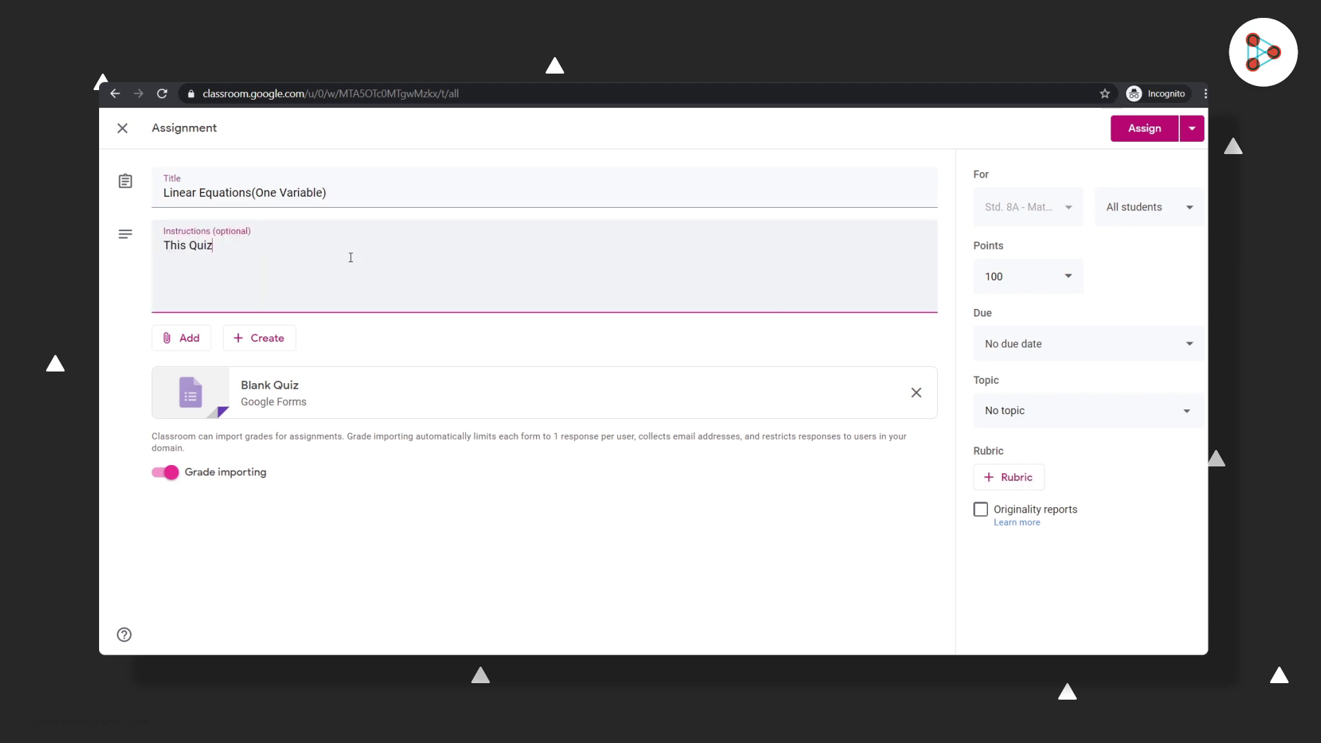
text( will contain 5 Questions)
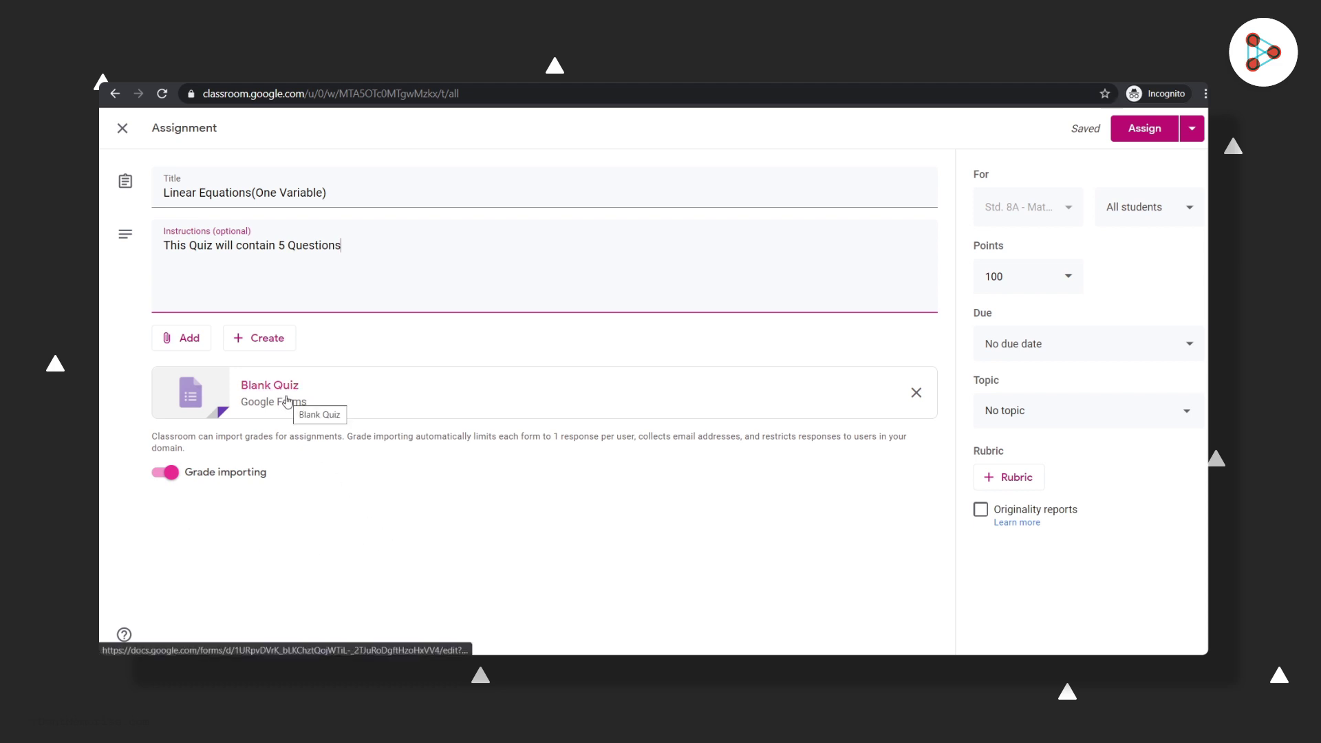
Rename the attached Blank Quiz form 'Linear Equations - Quiz 1' and describe it as finding a variable's value
click(349, 391)
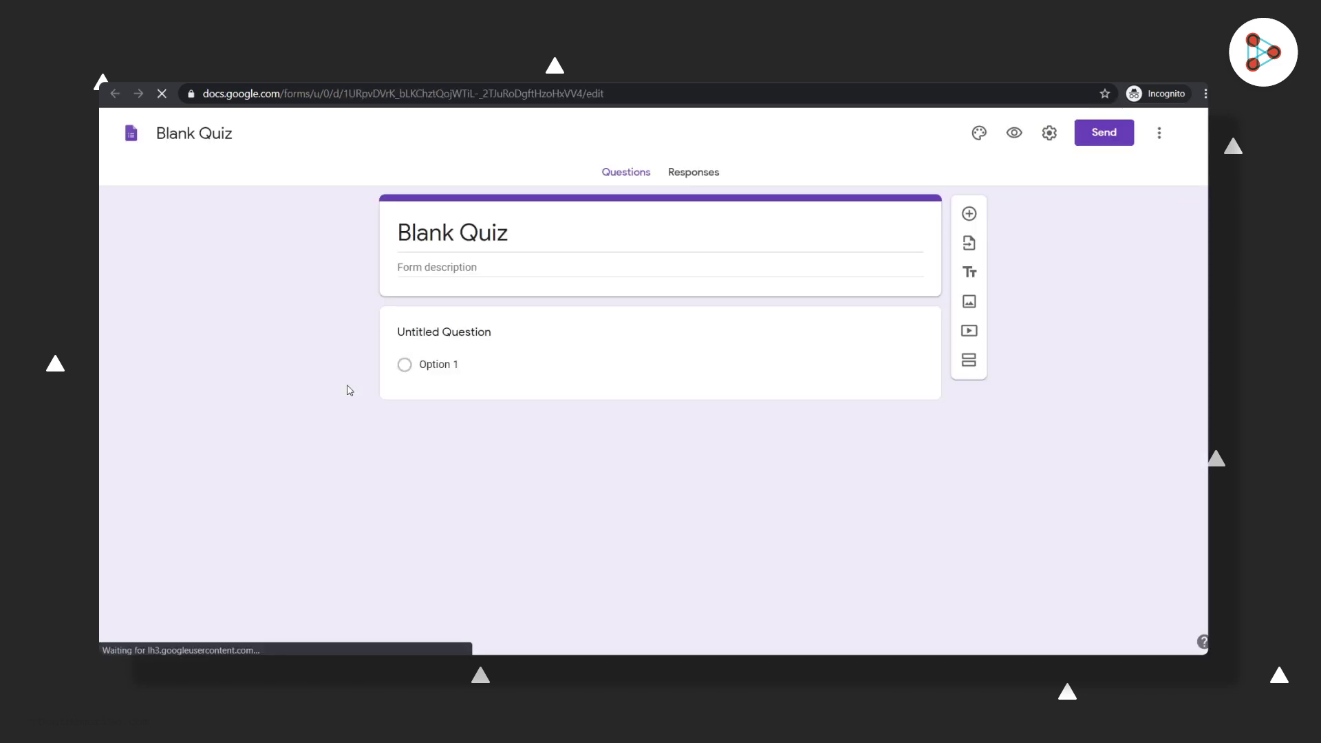
text(Linear E)
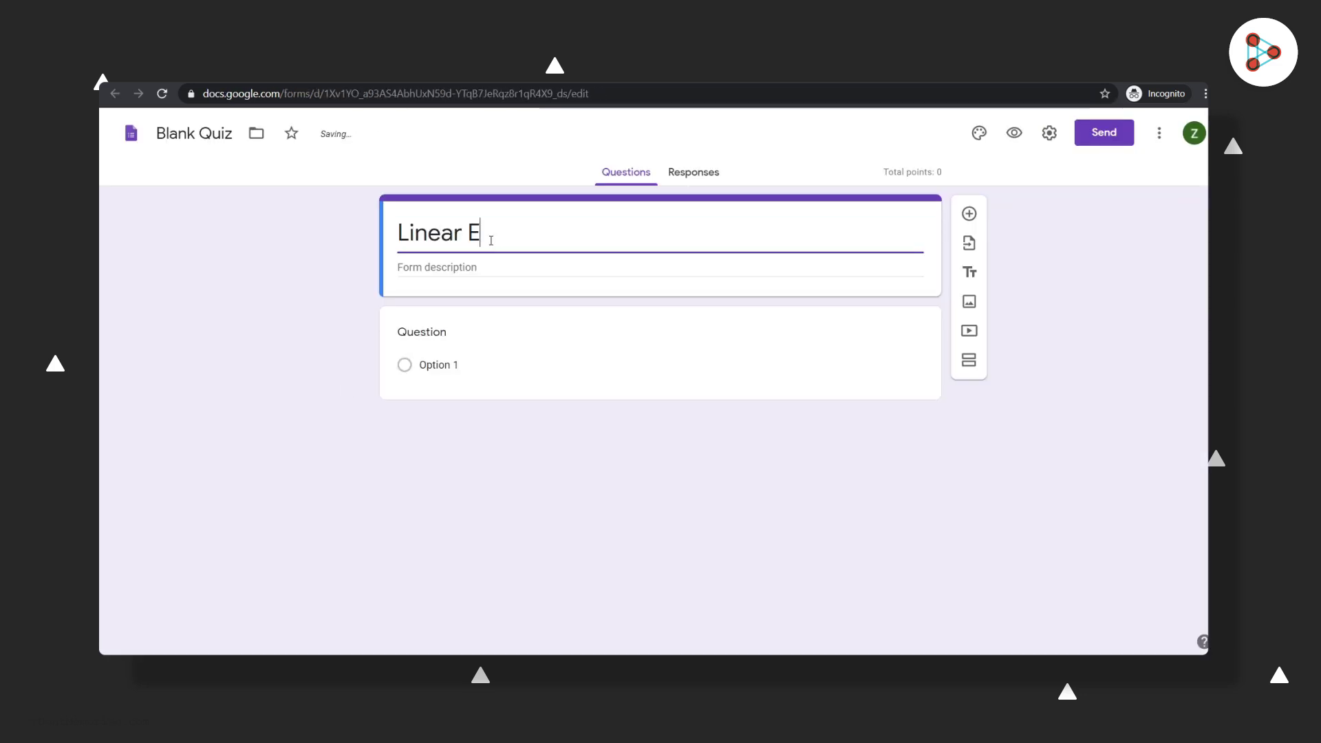
text(quations - Quiz 1)
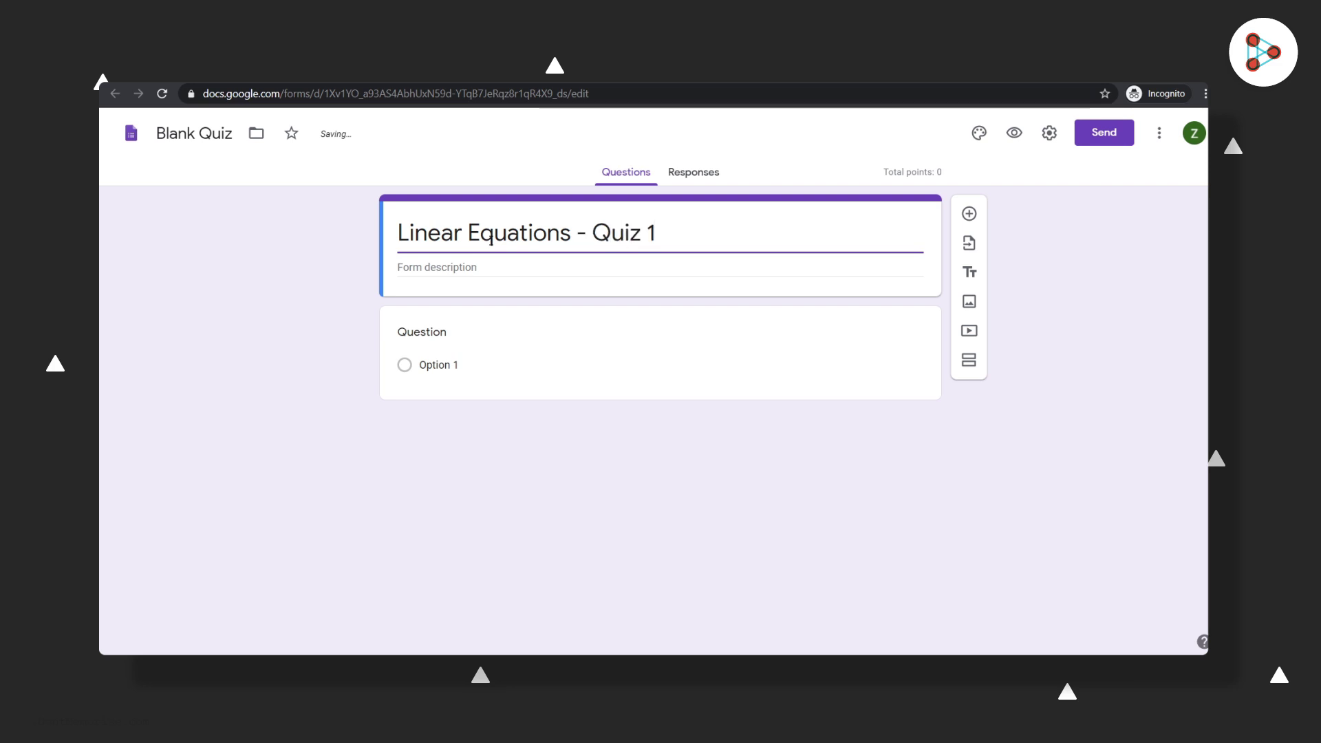
click(403, 268)
text(This )
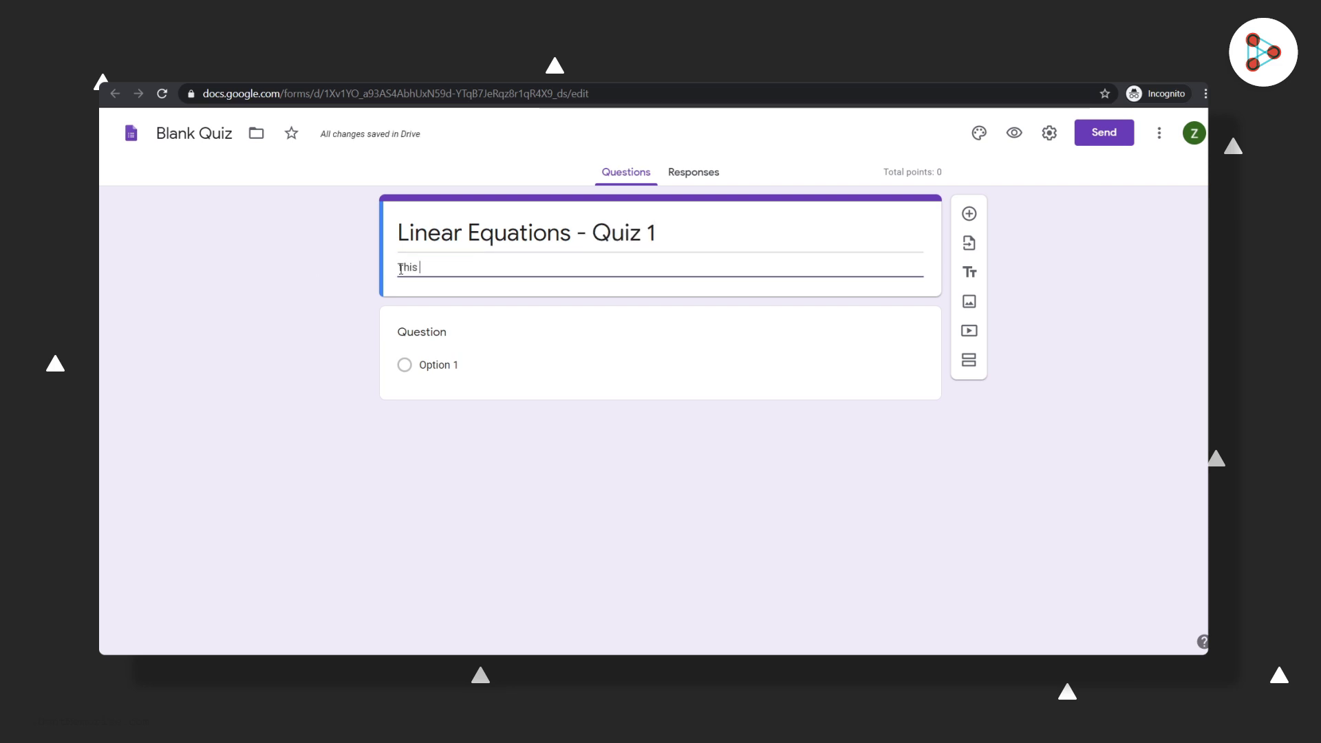
text(Quiz is about finding the value of a )
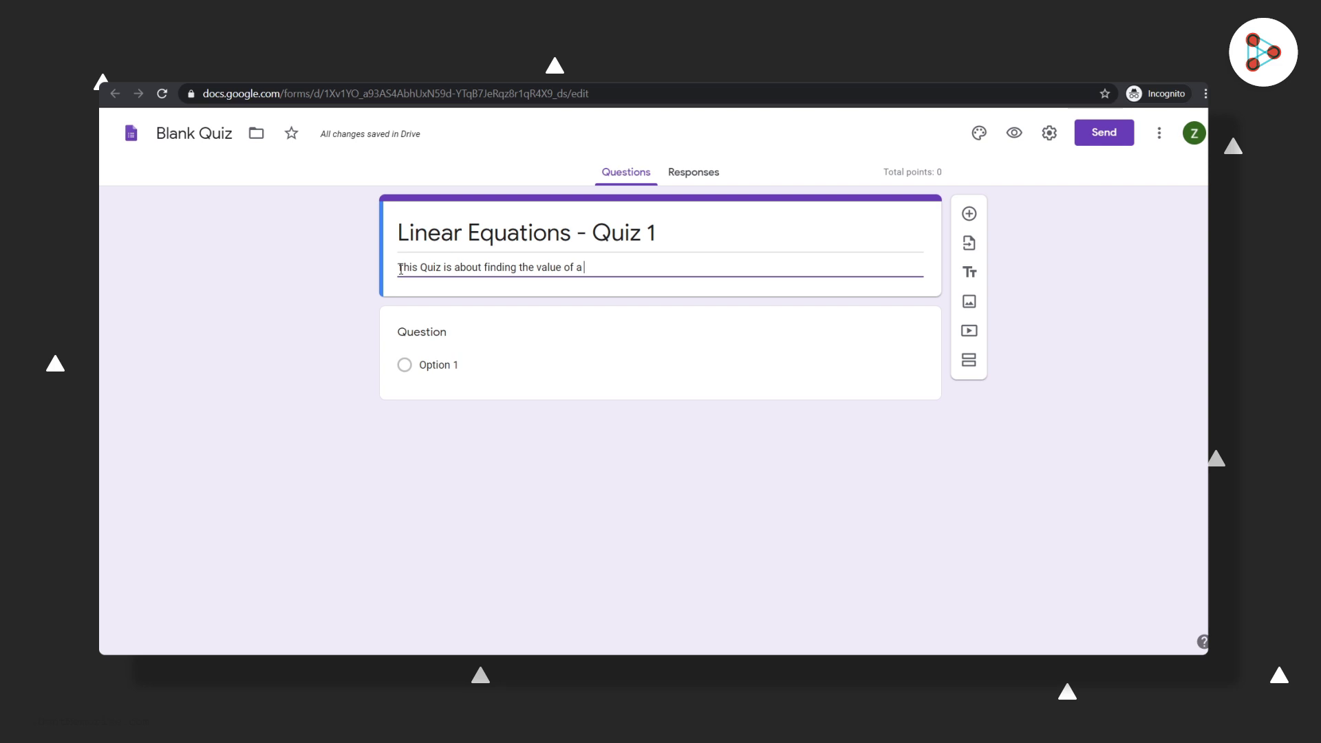
text(variable in an equation.)
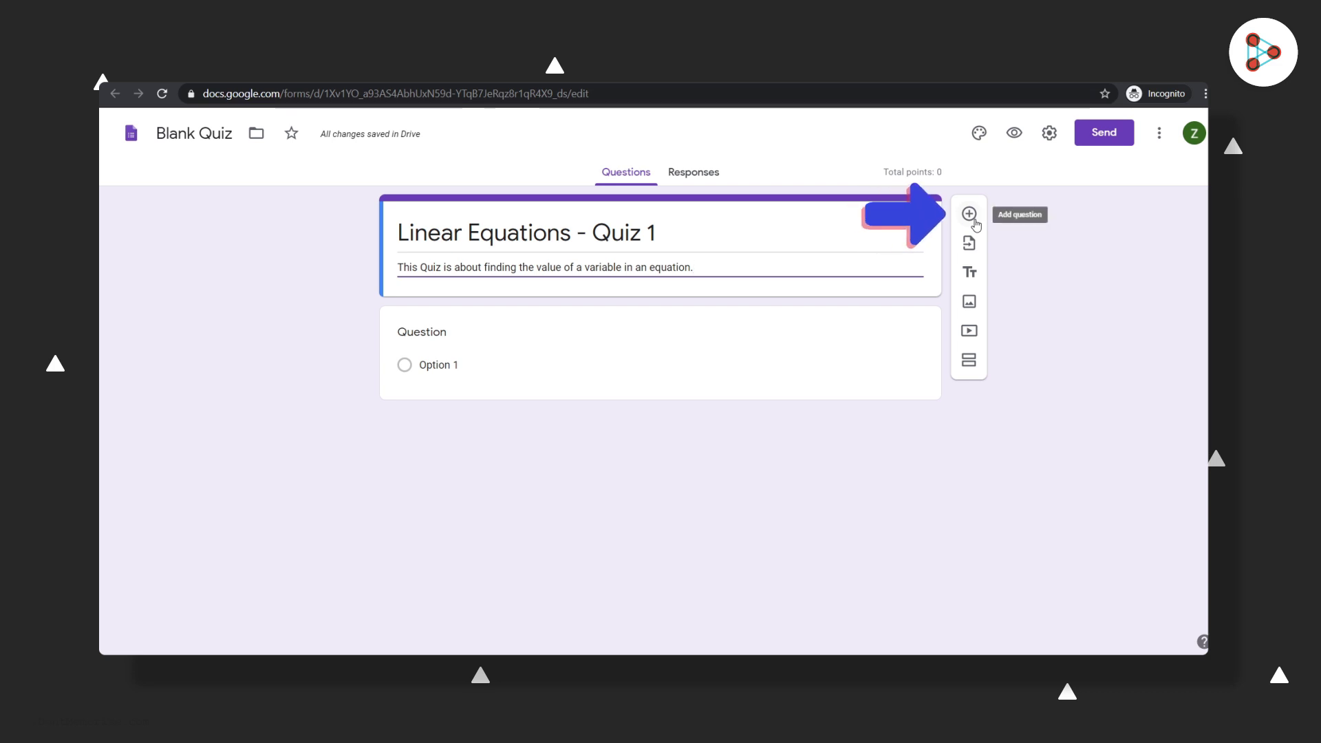
Make the first question a multiple-choice item reading 'x + 3 = 5. What is the value of x?'
click(663, 374)
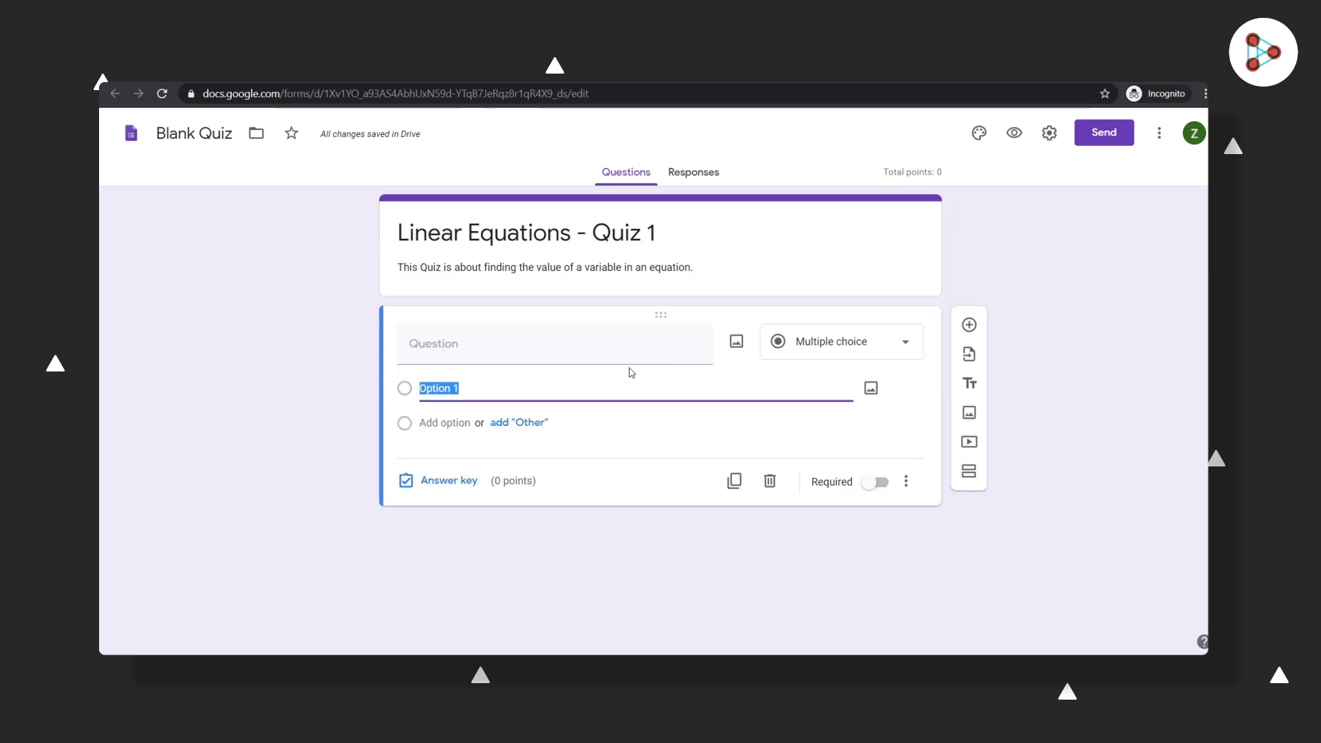
click(895, 350)
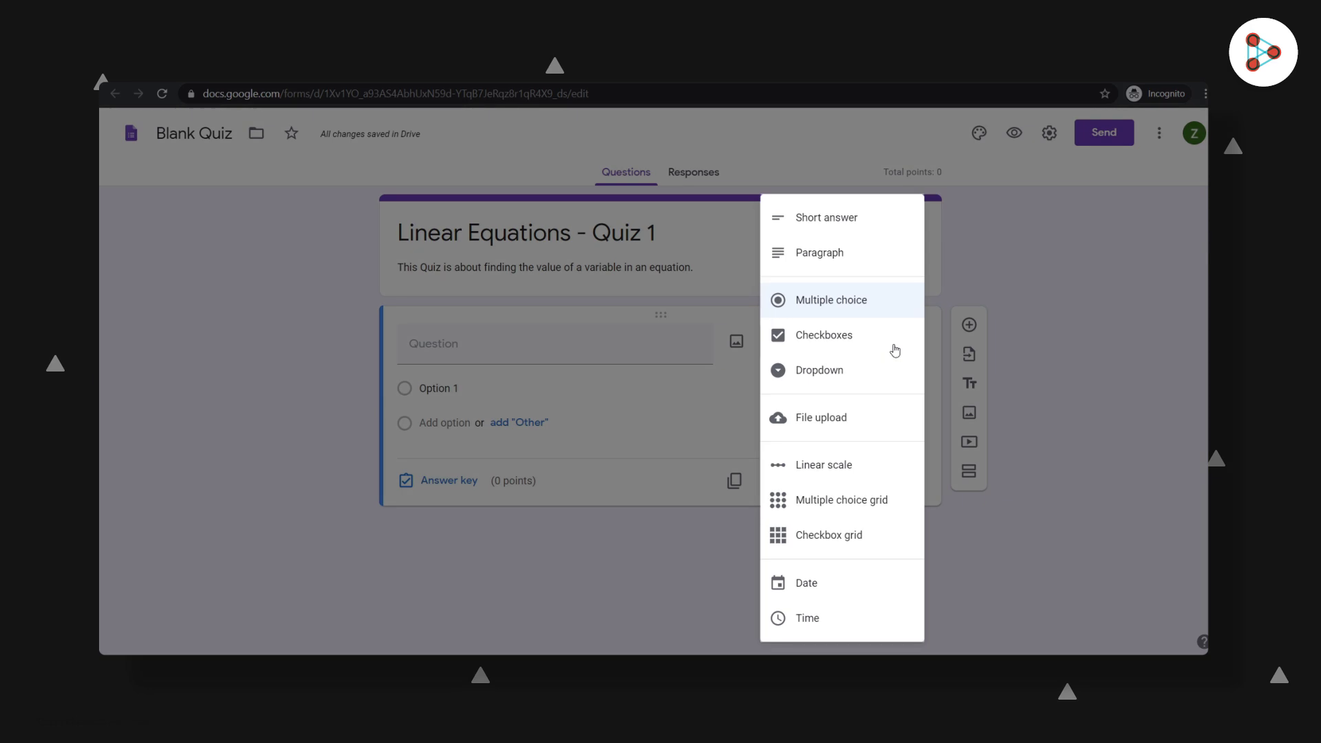
key(Down)
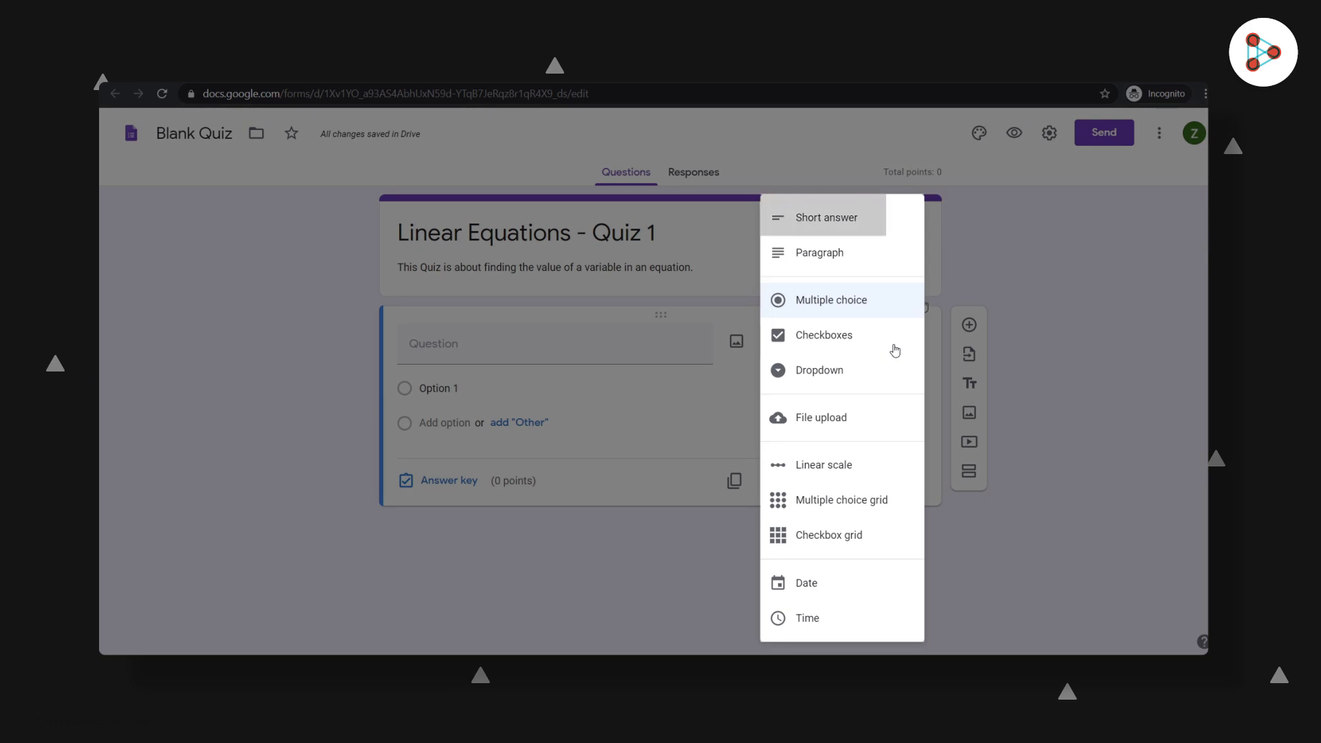
key(Down)
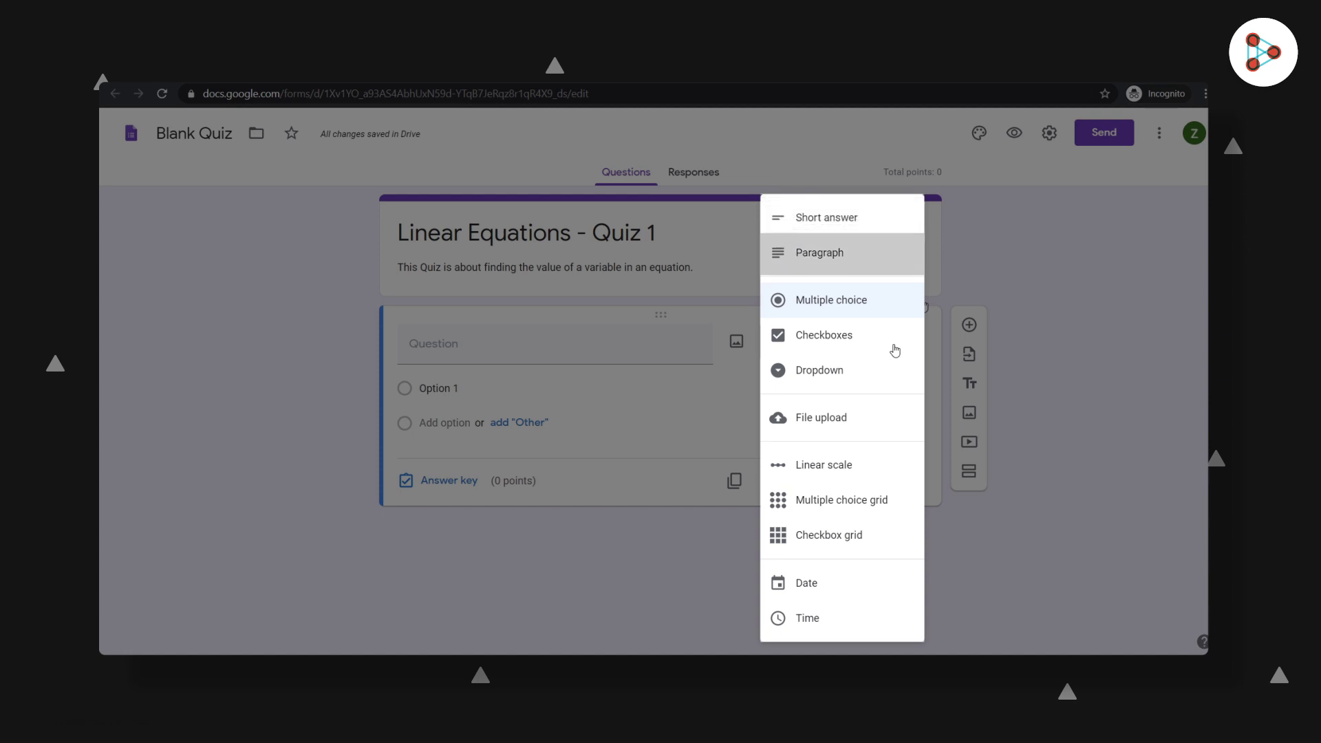
key(Down)
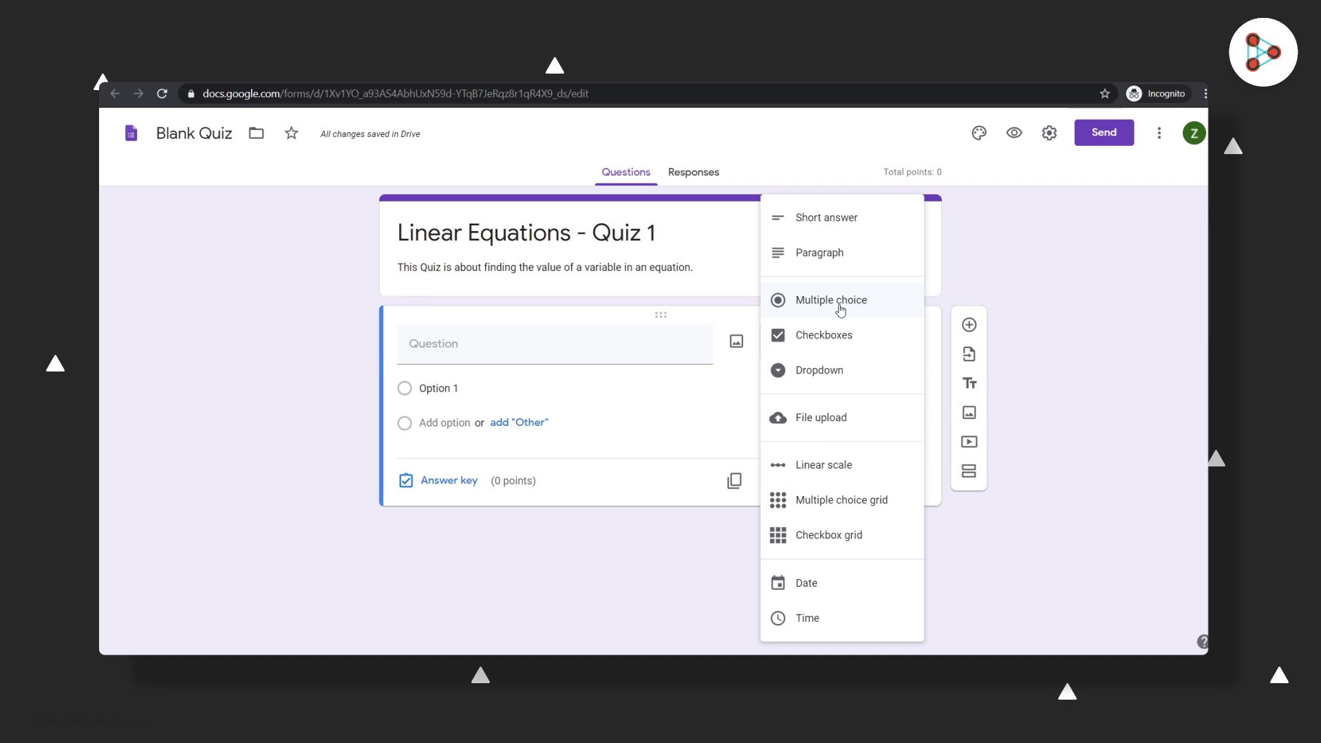
click(841, 307)
click(491, 349)
text(x)
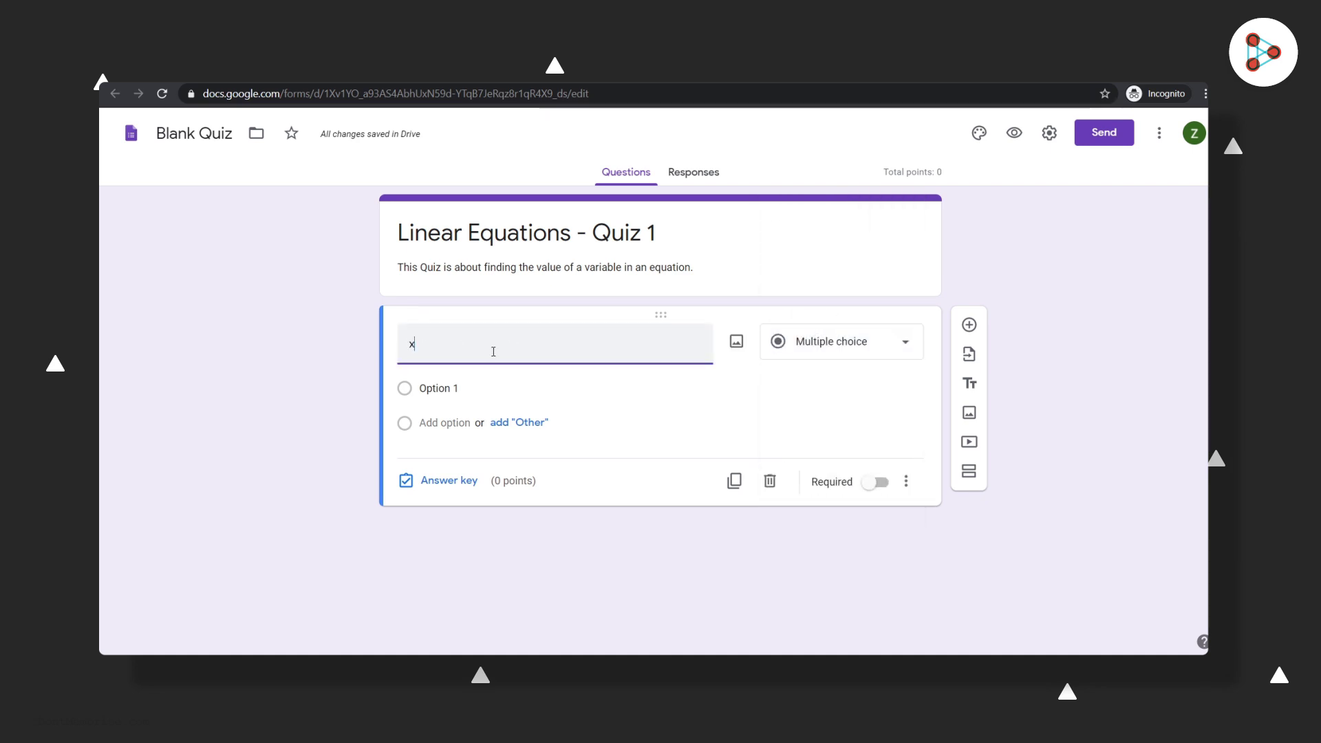
text( + 3 = 5. What is the value of x?)
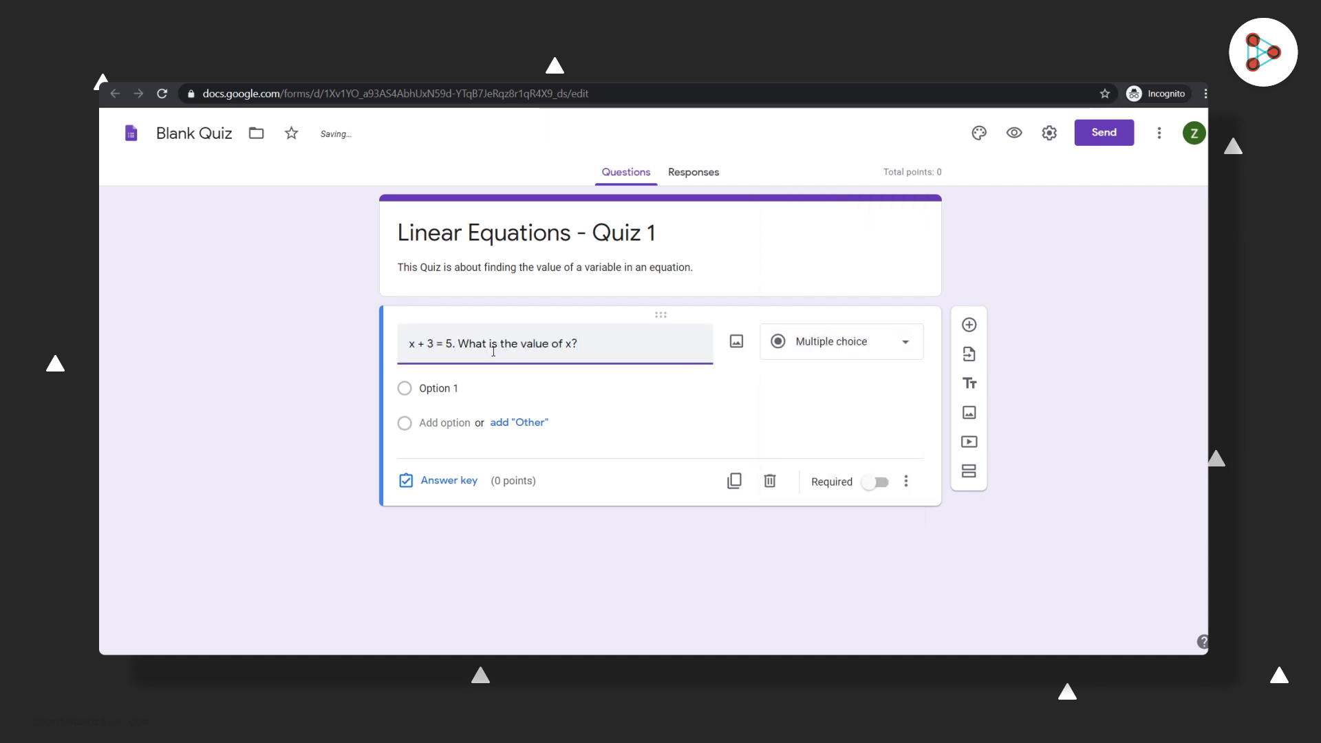
Enter the answer options -2, 0, 2 and 8
click(438, 388)
text(-2)
click(443, 423)
text(0)
key(Return)
text(2)
key(Return)
text(8)
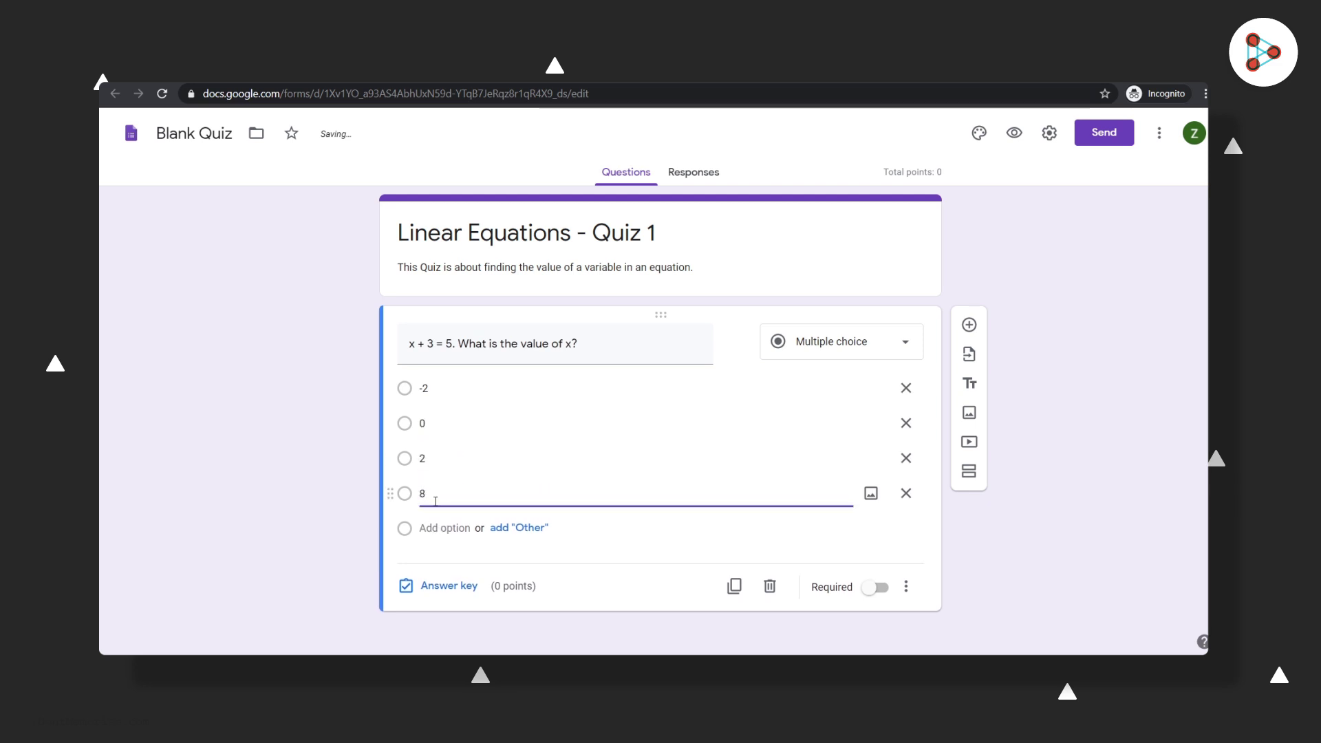
click(645, 633)
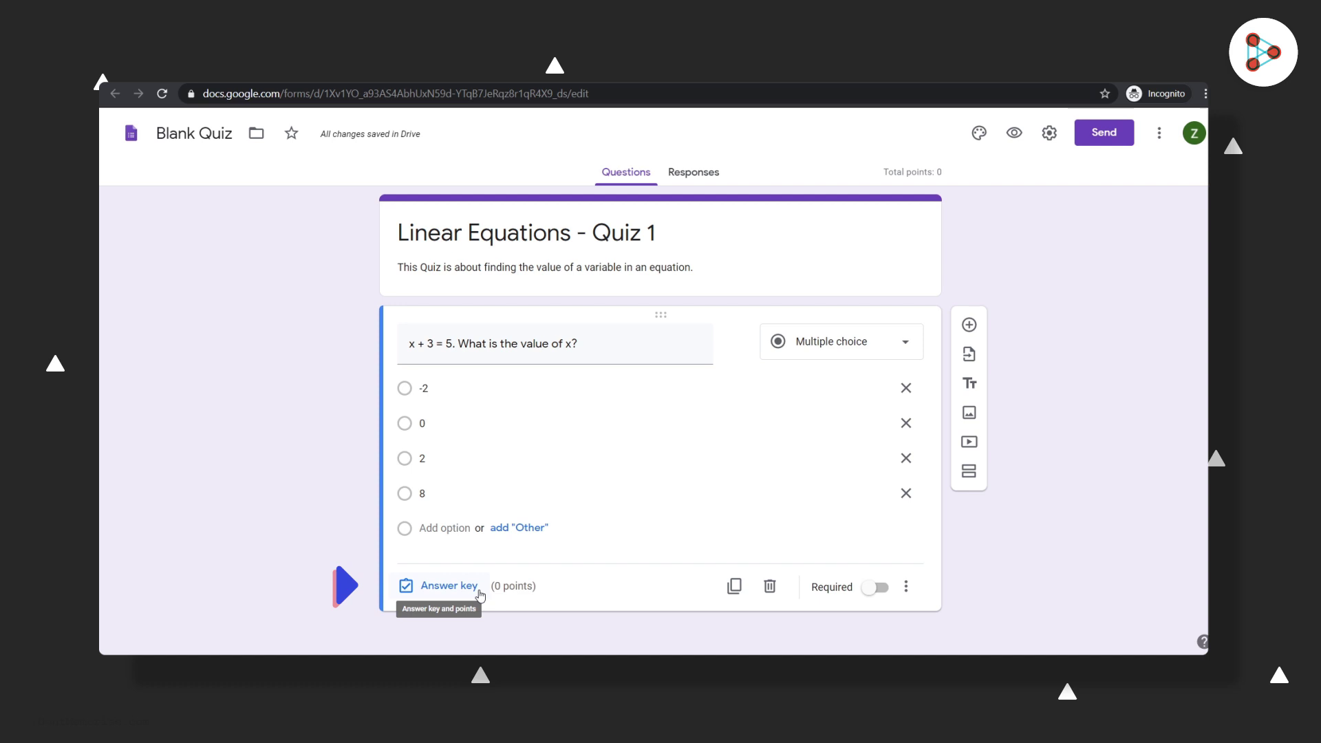
In the answer key, mark 2 as correct for 2 points and bring up answer feedback
click(444, 587)
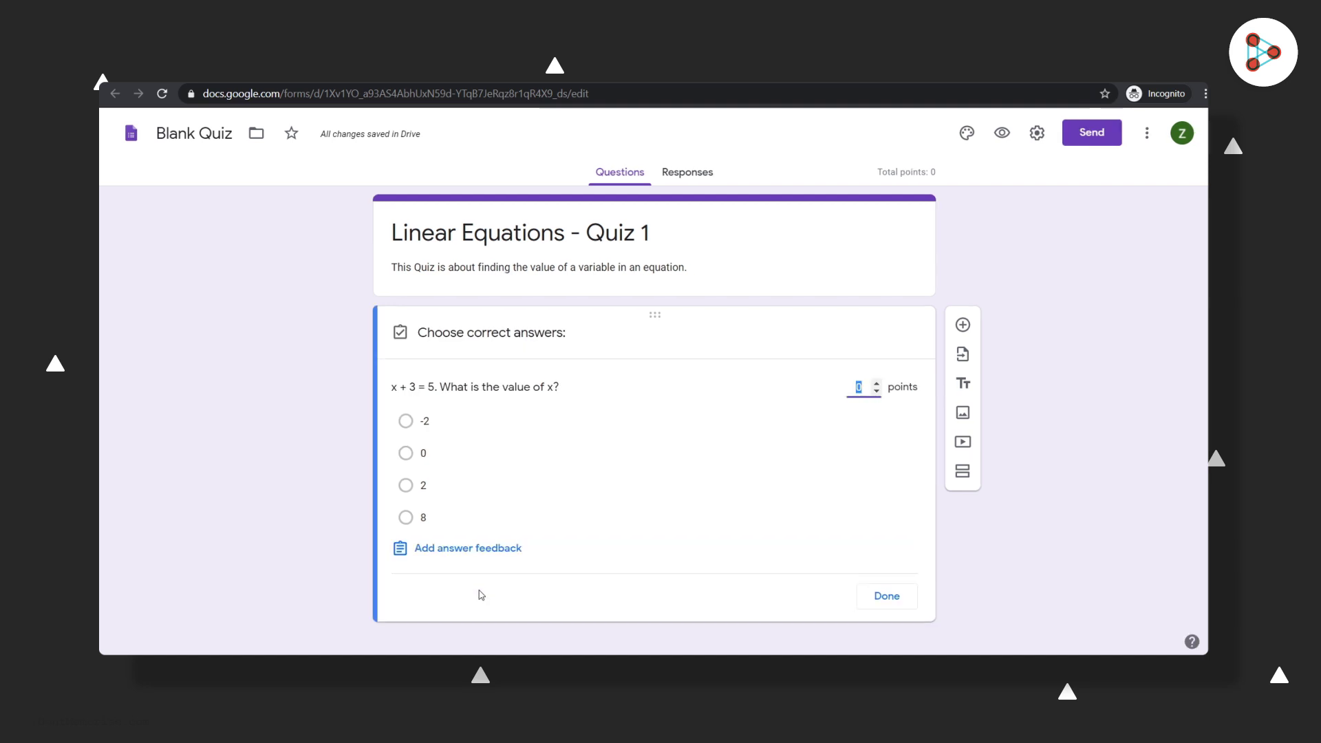
click(406, 486)
click(406, 486)
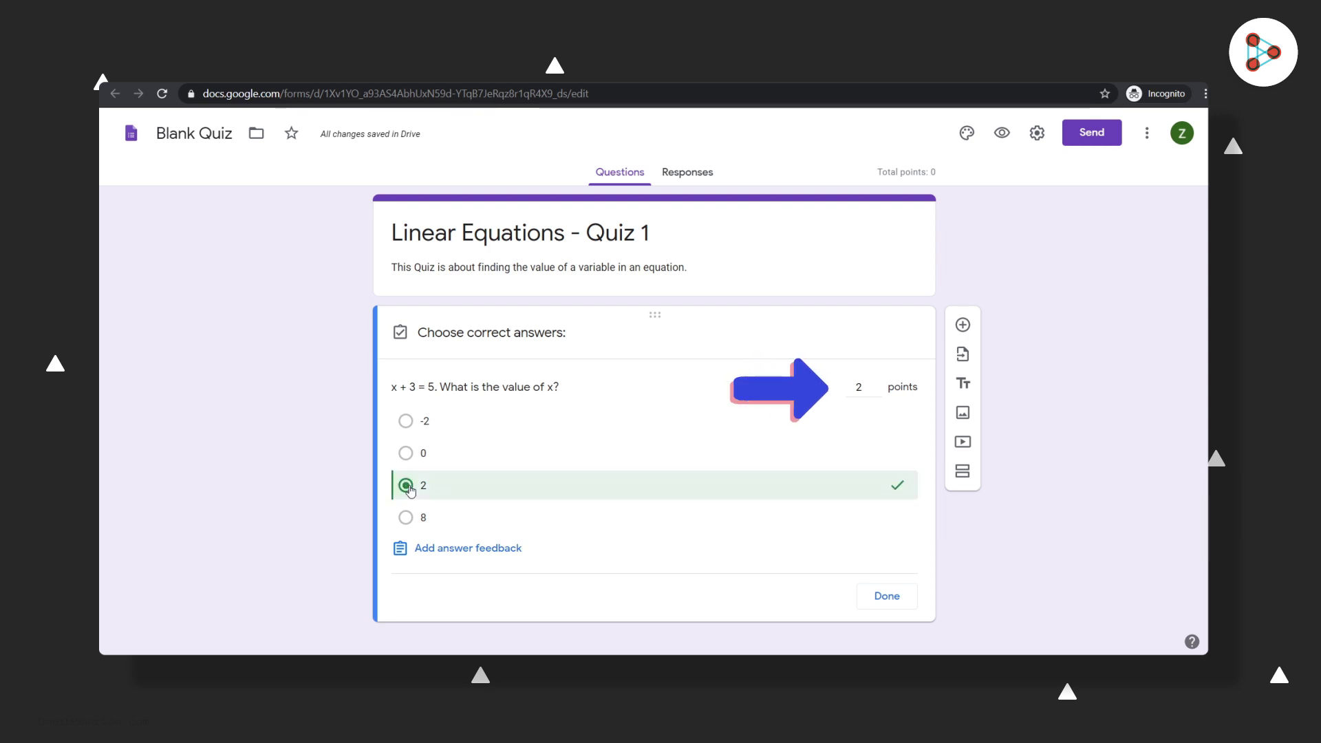
click(462, 556)
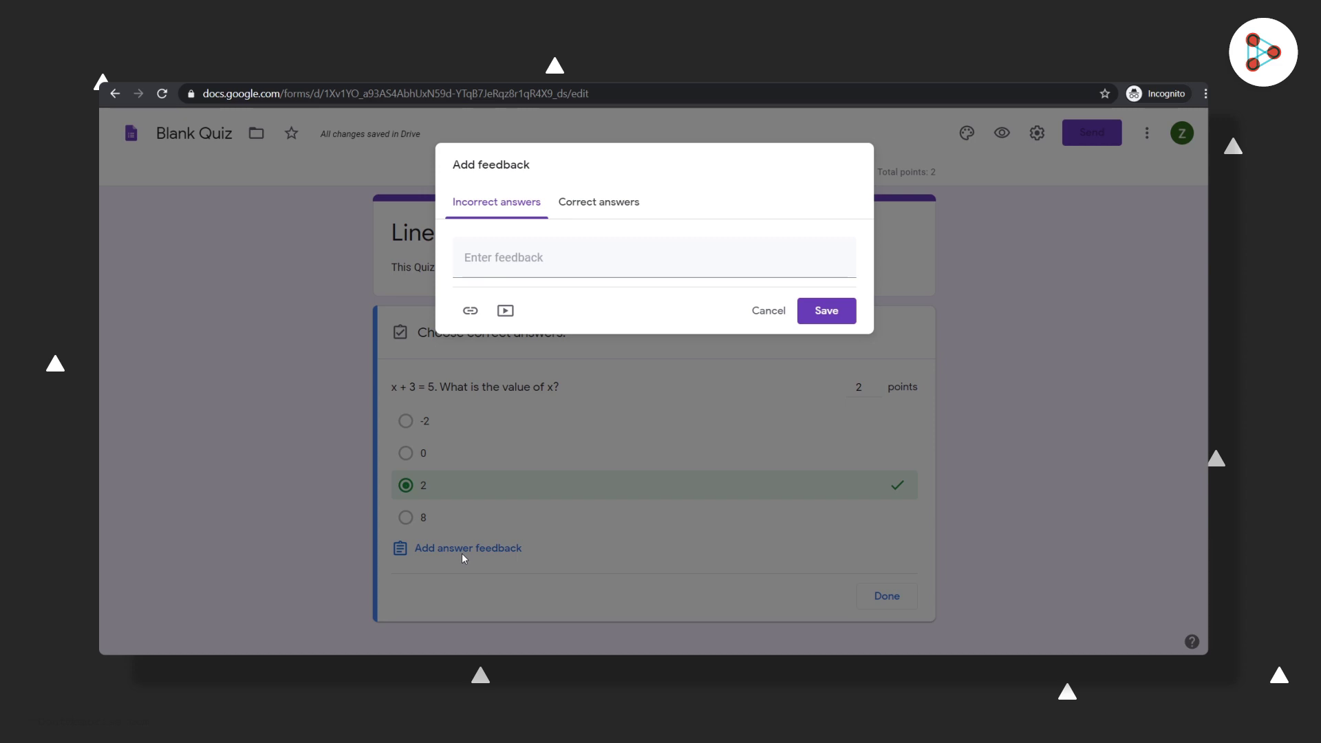
Save feedback 'Good Try! Watch the video...' for incorrect and 'Well done!...' for correct answers
click(574, 257)
text(Good Try! Watch the video to )
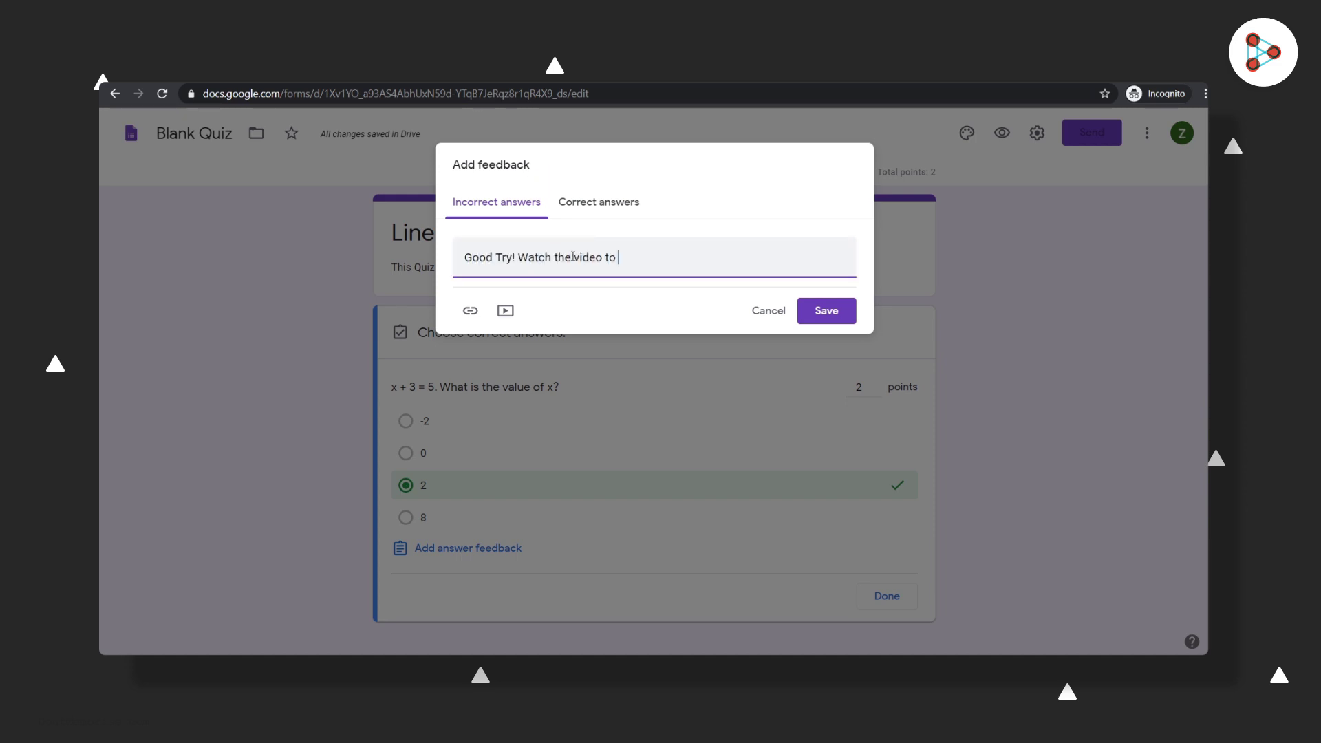
text(understand the solution.)
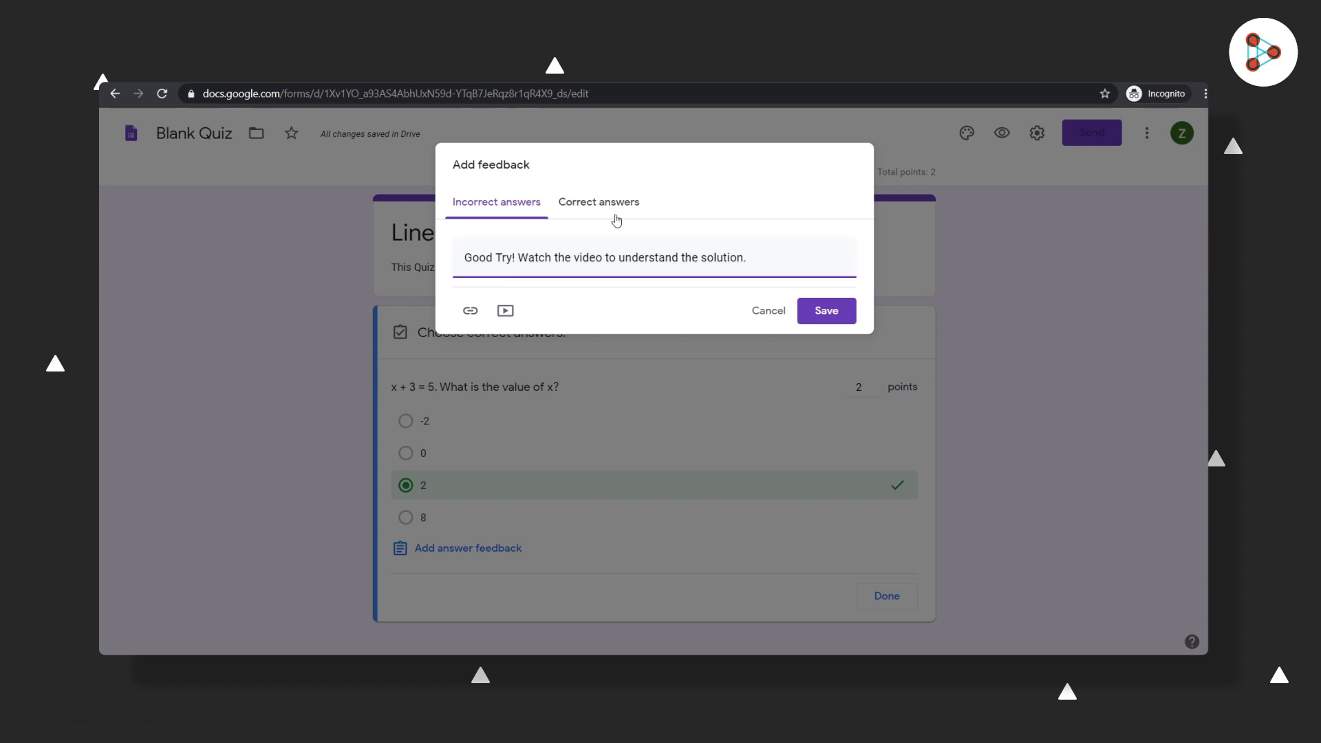
click(598, 204)
click(562, 253)
text(Well done! Nevertheless, feel free to watch the video for better understanding.)
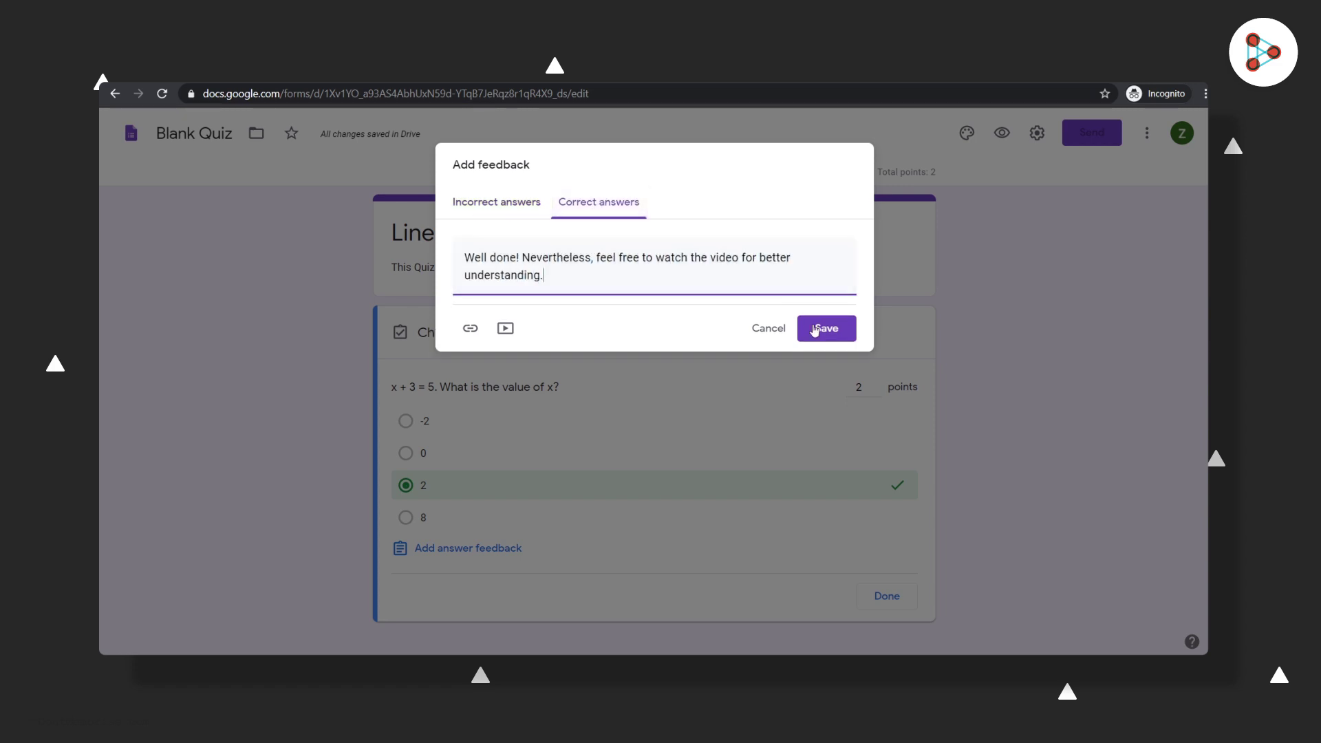
click(814, 329)
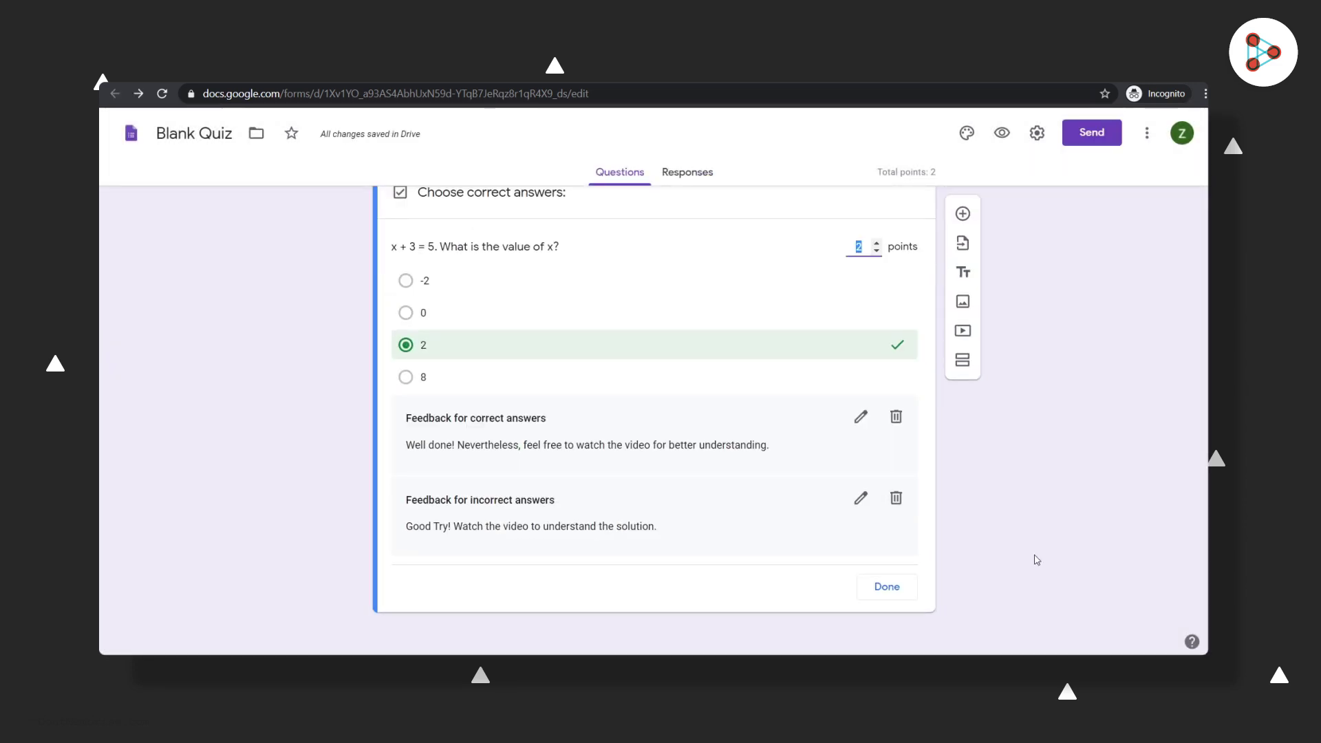
Finish the answer key, make the x + 3 = 5 question required, and add a second question
click(889, 596)
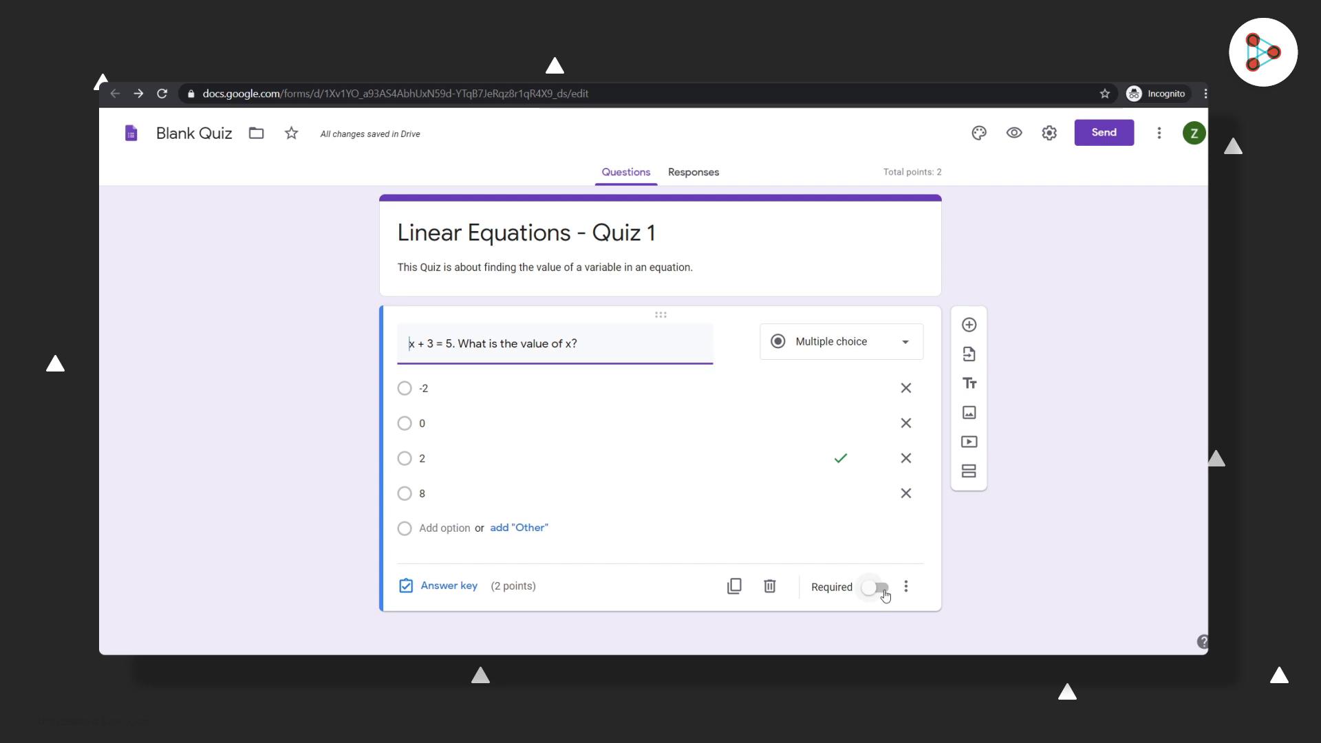
click(879, 588)
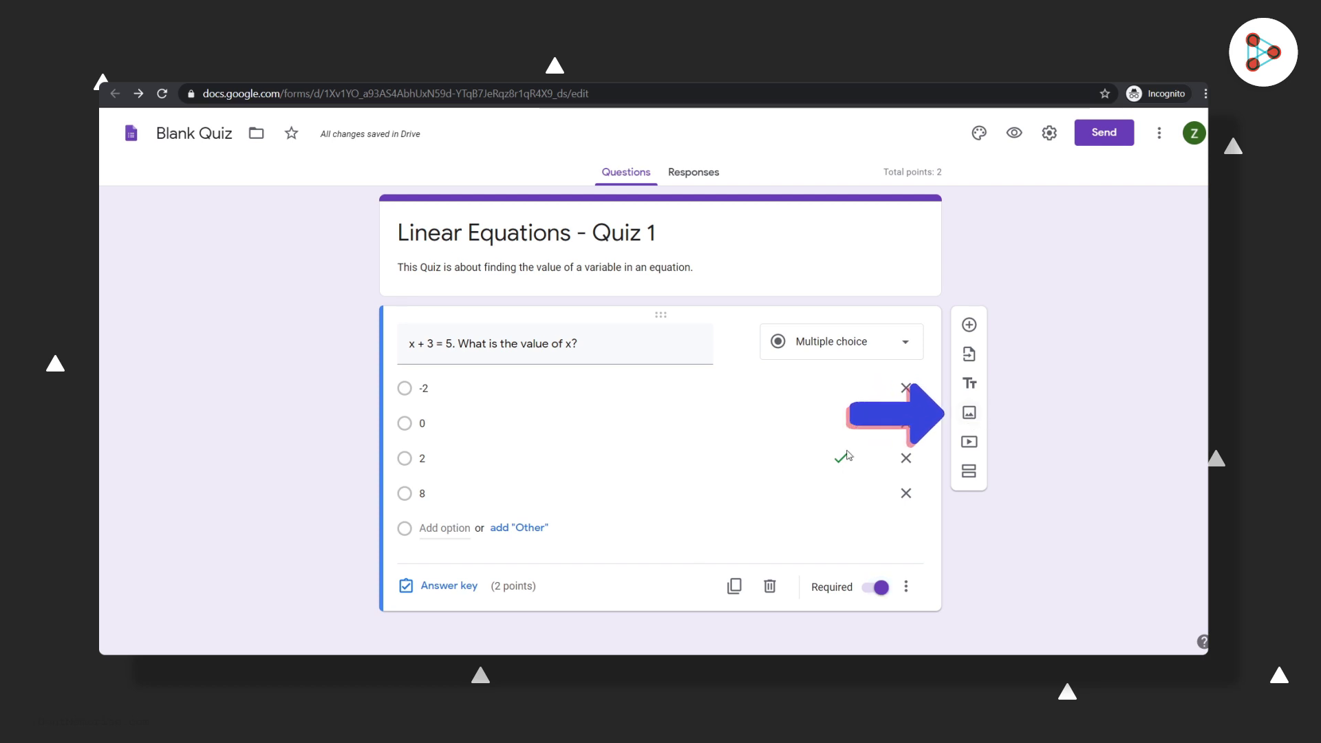
click(972, 331)
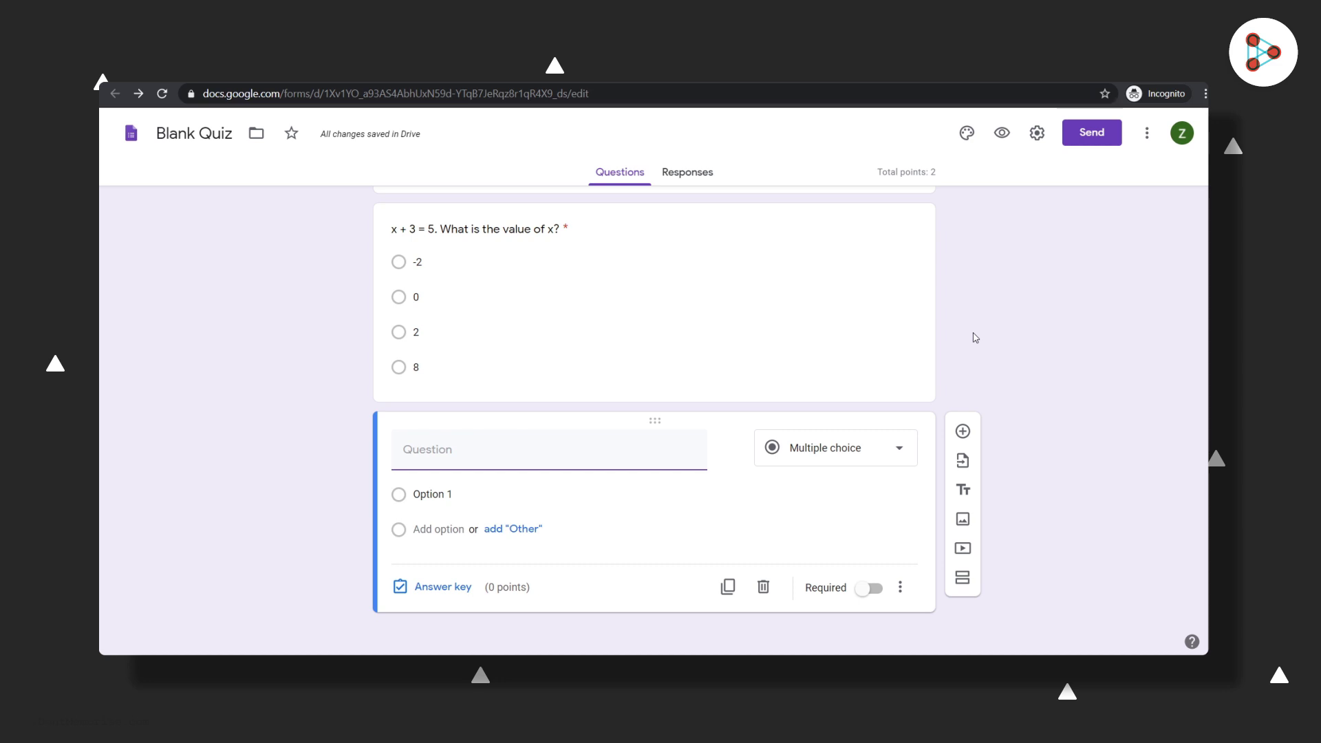
Ask '4x + 12 = 28. Find the value of 'x' and show your working' as a file upload restricted to specific file types
text(4x + 12 = 28. Find the value of ‘x’ and show your working)
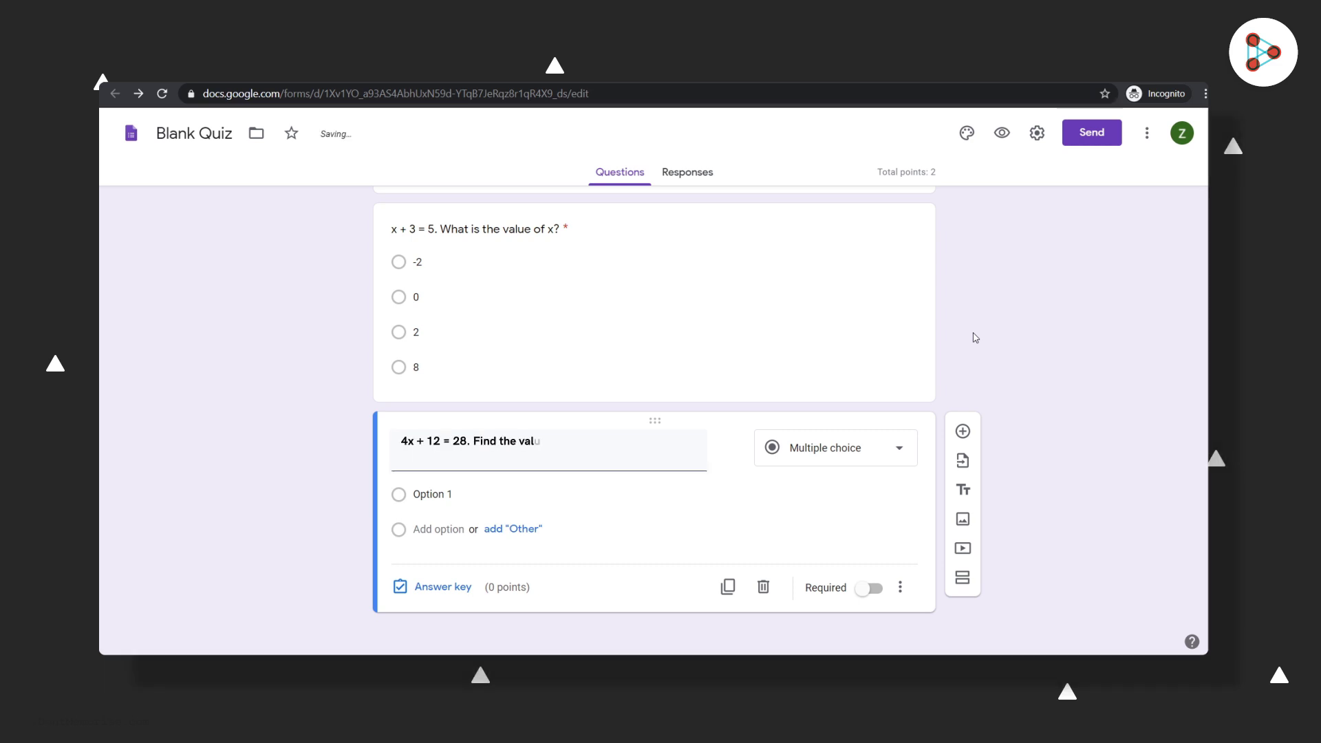
click(898, 454)
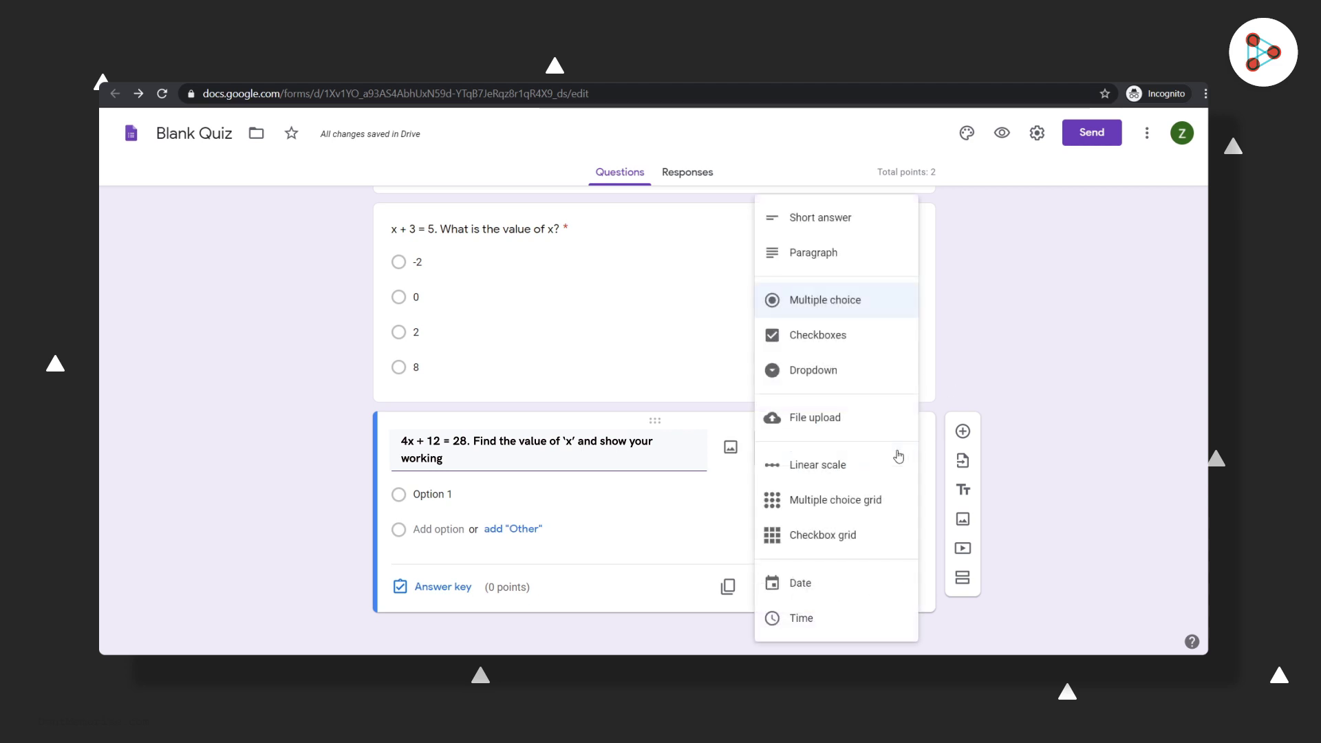
click(847, 421)
click(889, 587)
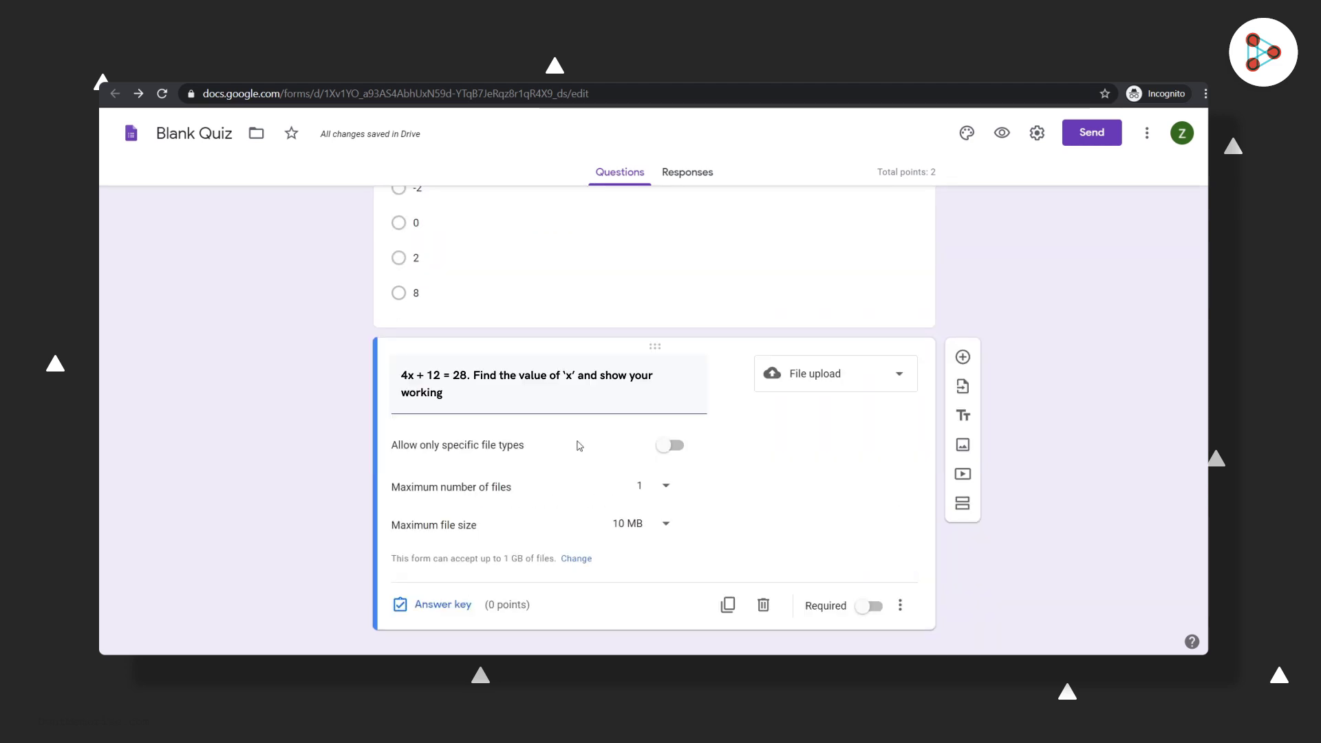
click(676, 454)
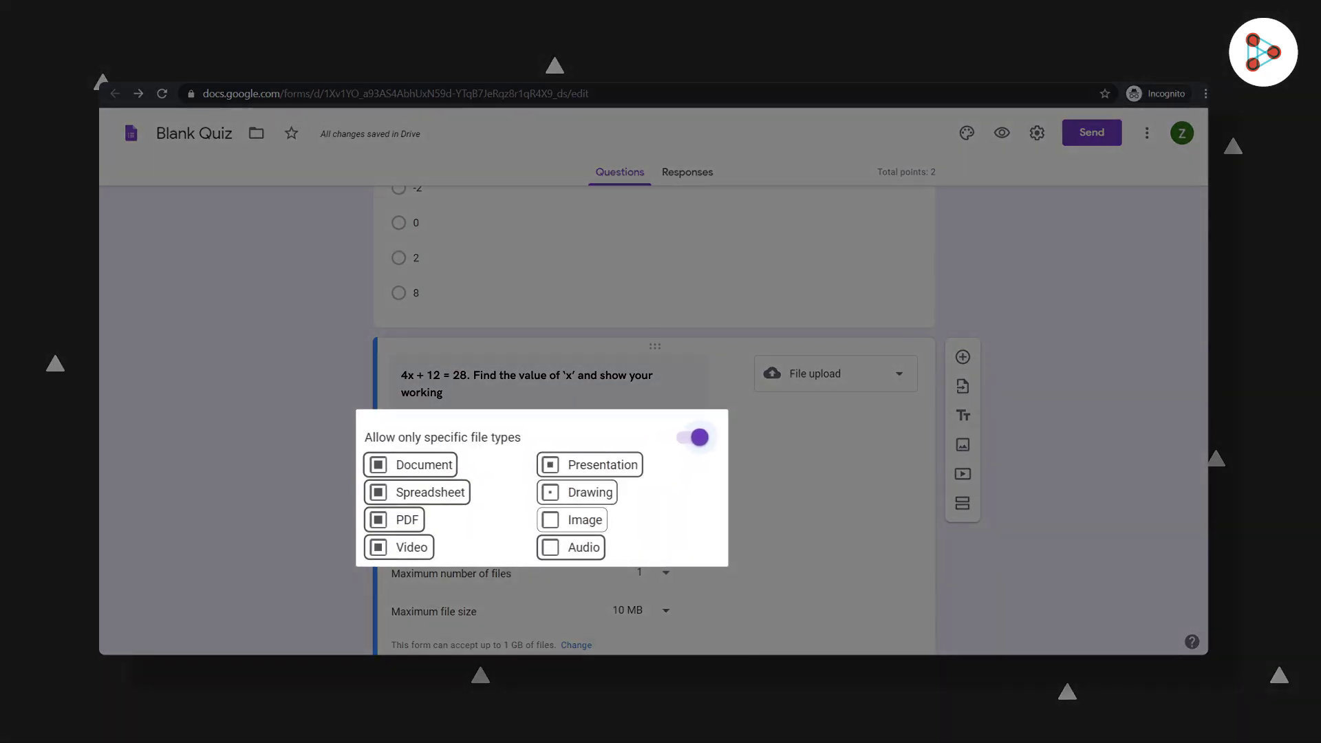
scroll(731, 440, down, 2)
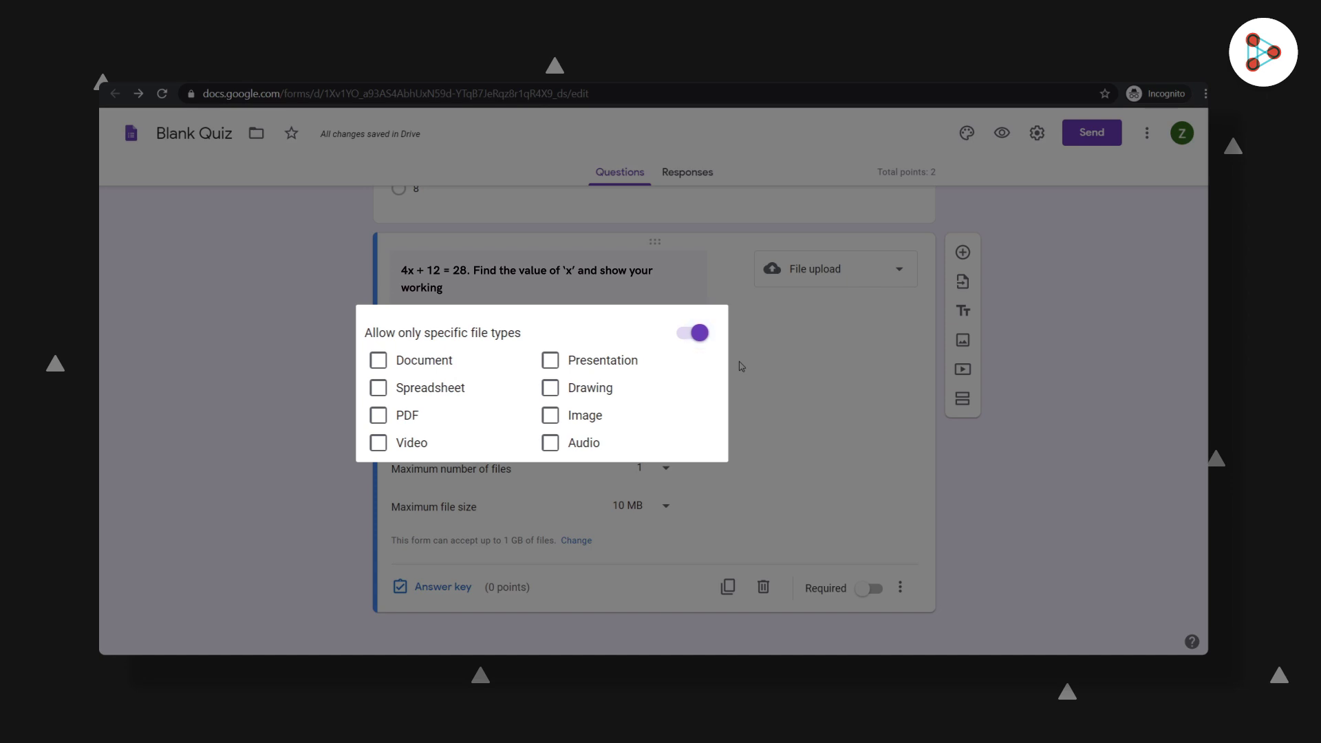
key(space)
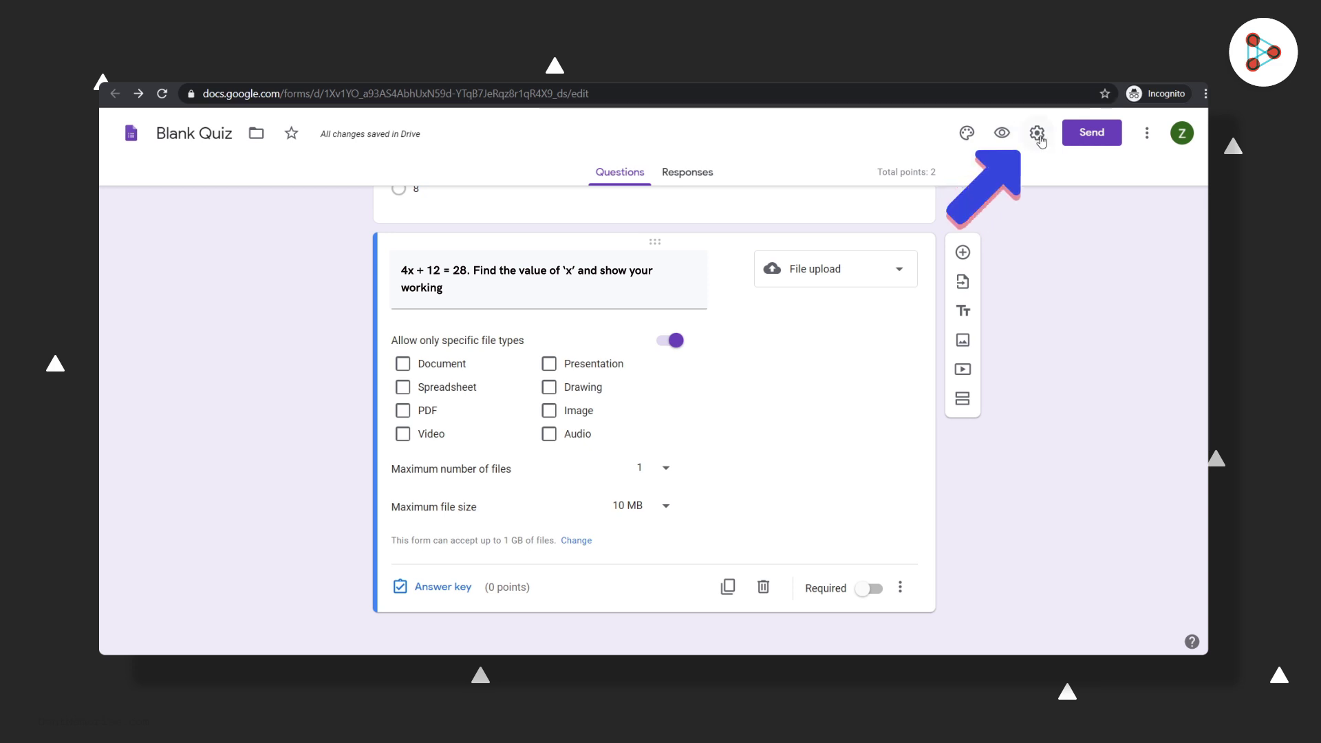
In form settings, limit respondents to 1 response and show a progress bar
click(1038, 135)
click(464, 392)
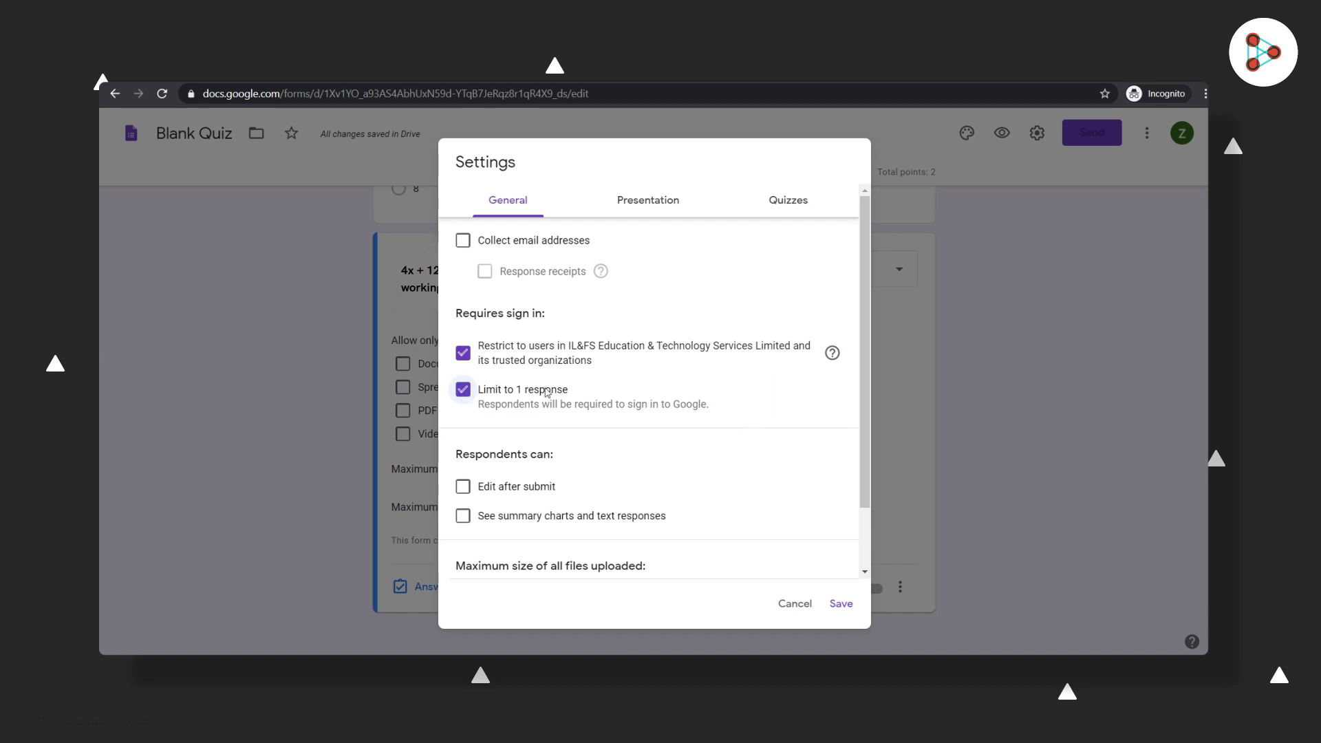
click(647, 205)
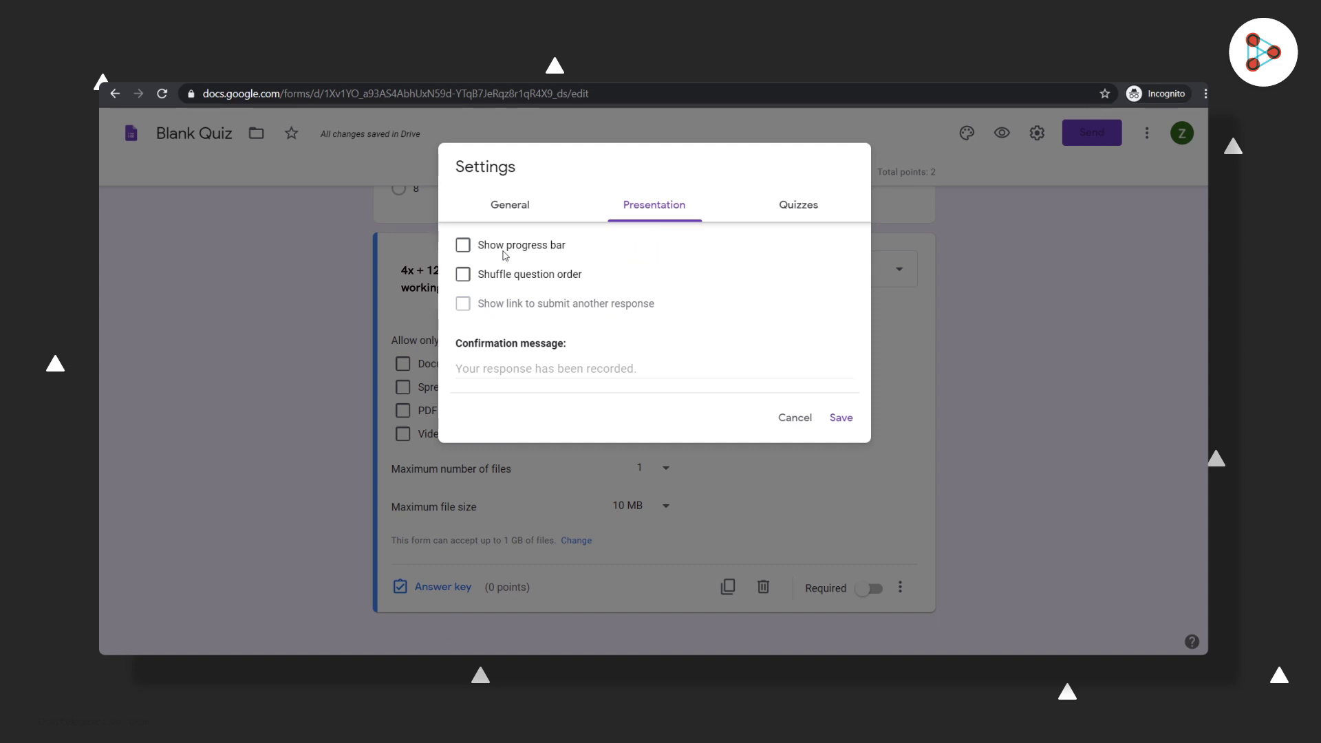
click(463, 254)
click(841, 419)
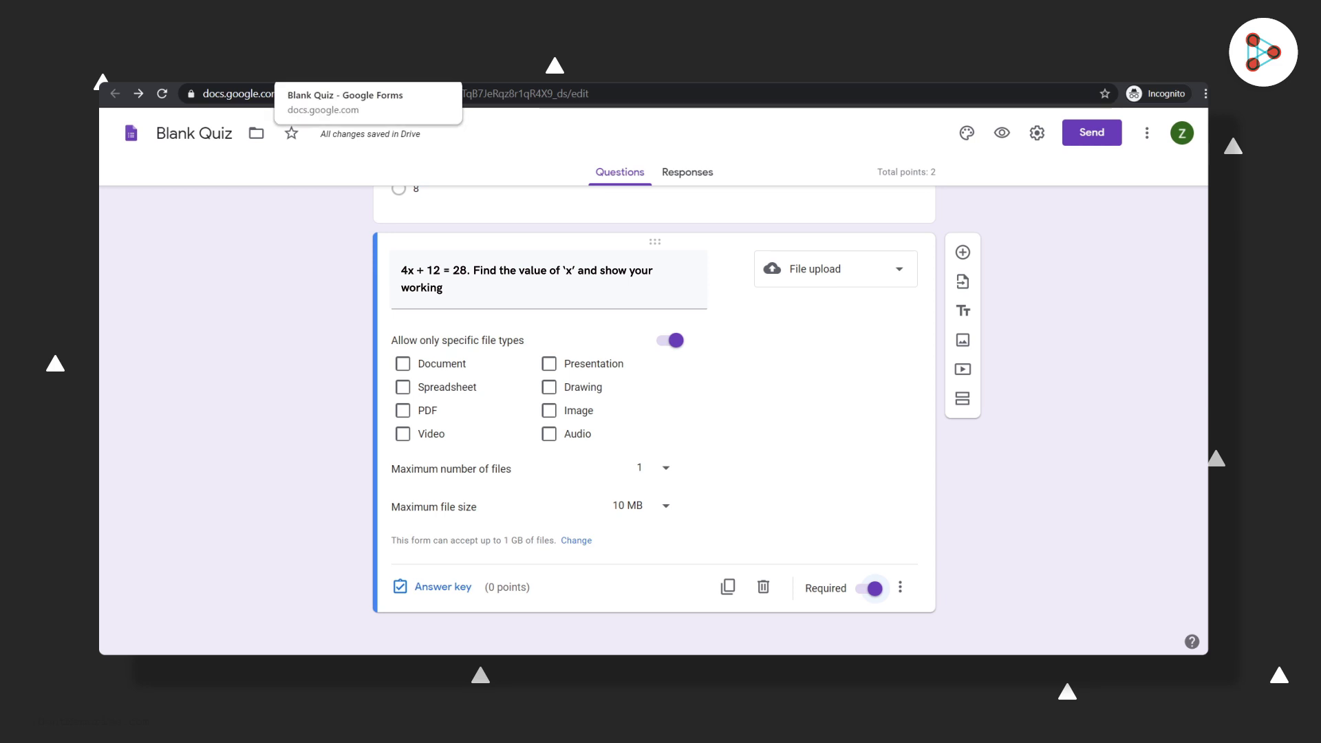
Reopen the Classroom draft and file it under the Linear Equations topic
key(ctrl+shift+Tab)
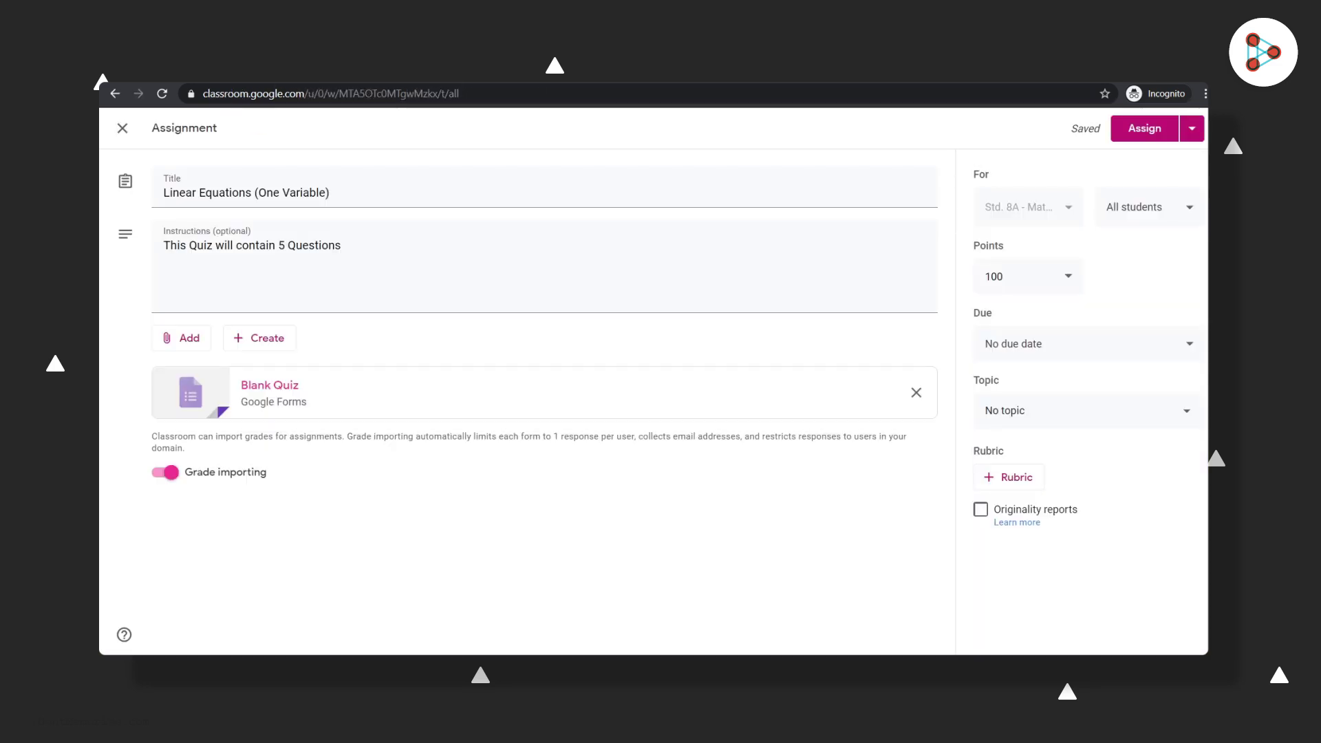
click(163, 97)
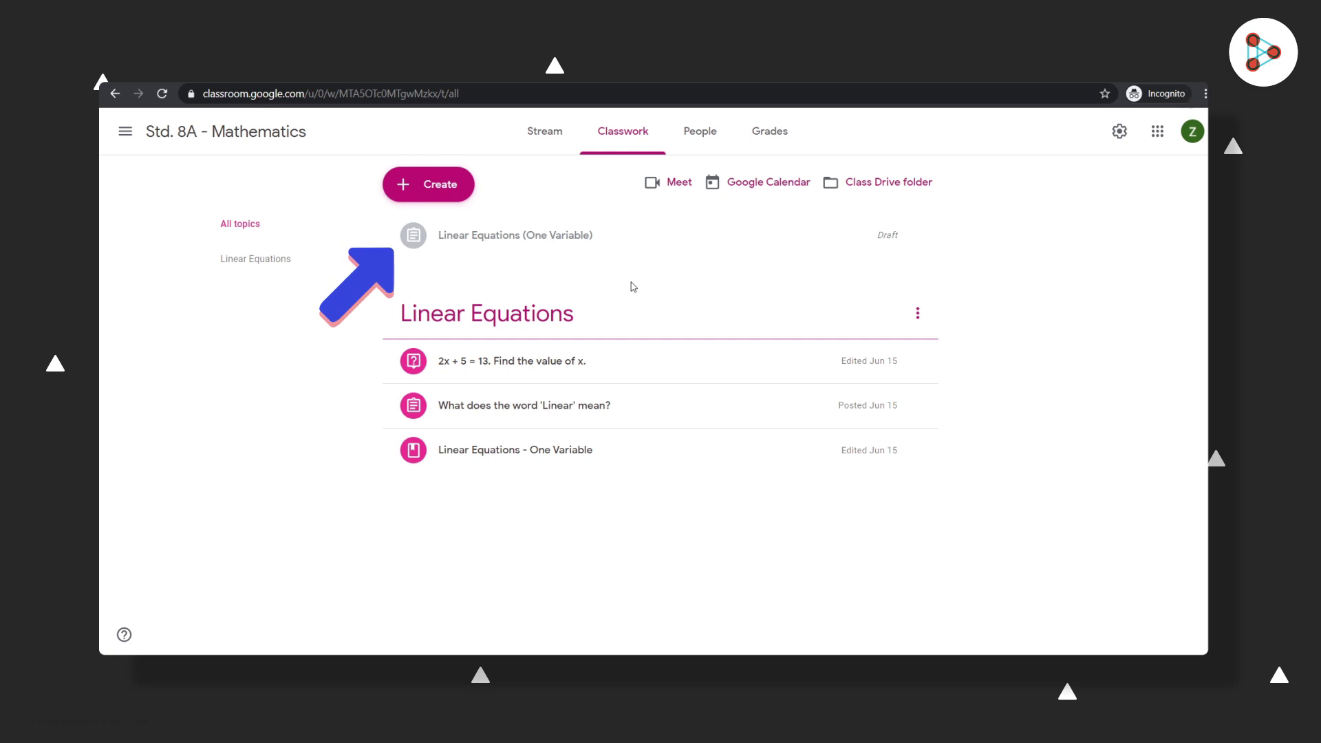
click(917, 236)
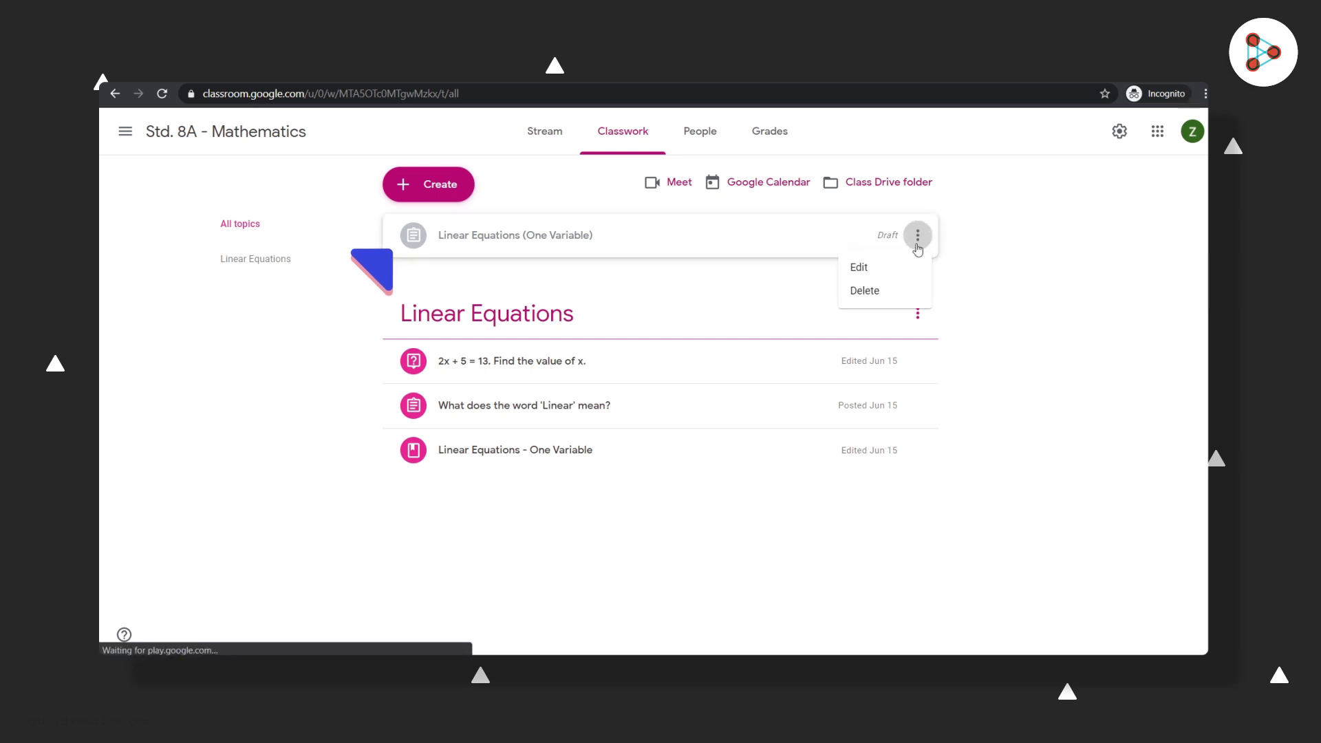
click(891, 265)
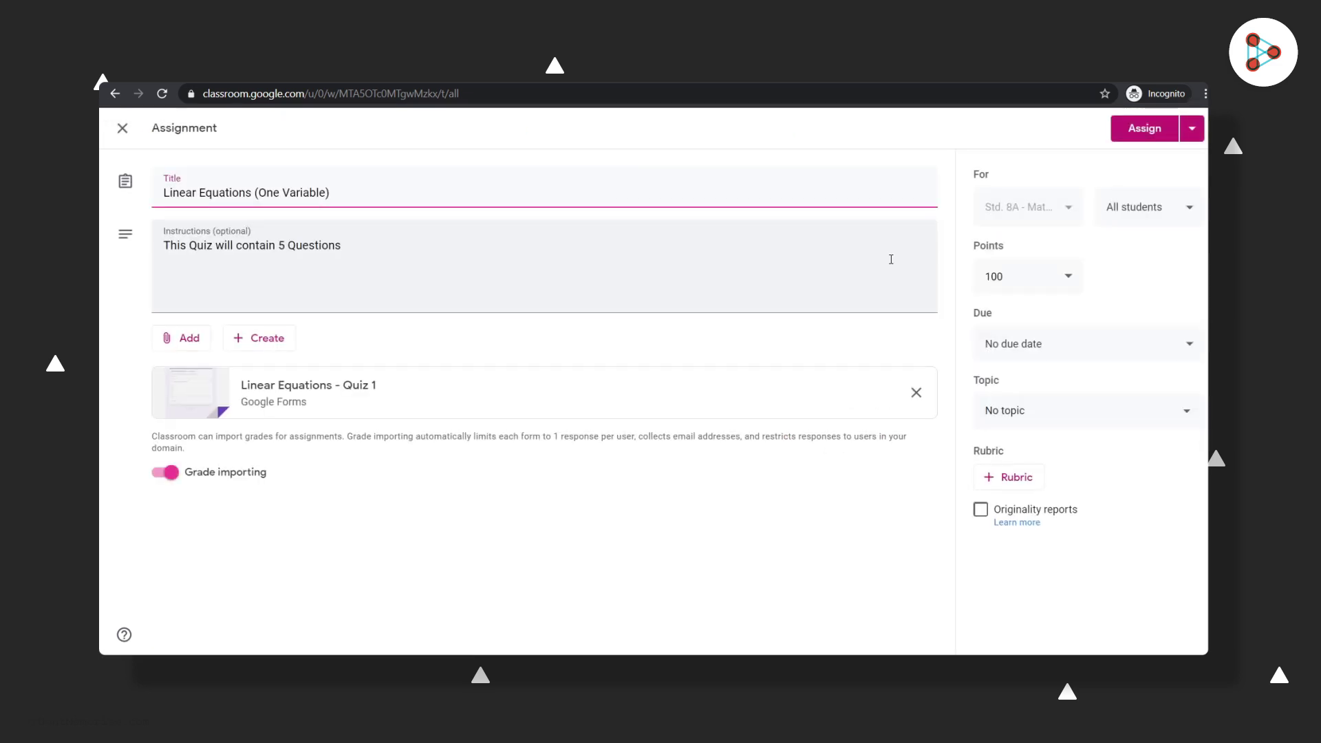
click(1190, 417)
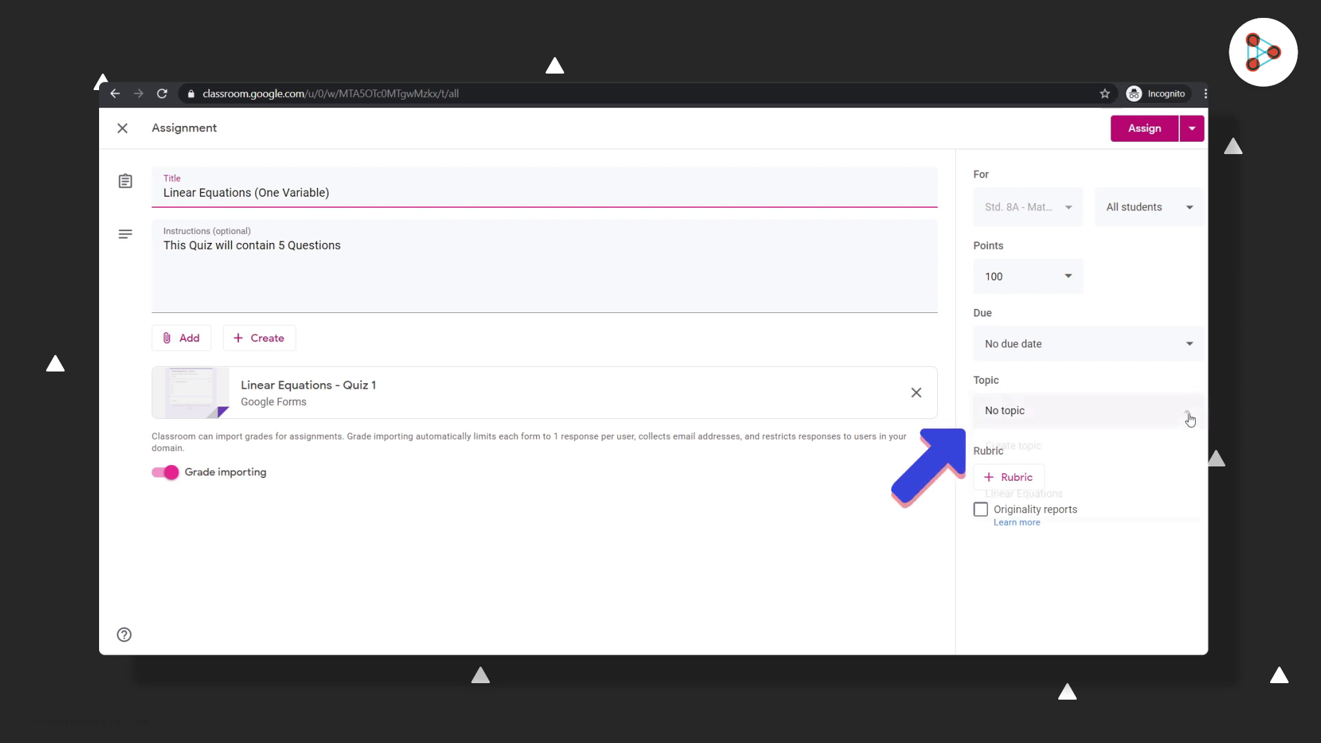
click(1167, 495)
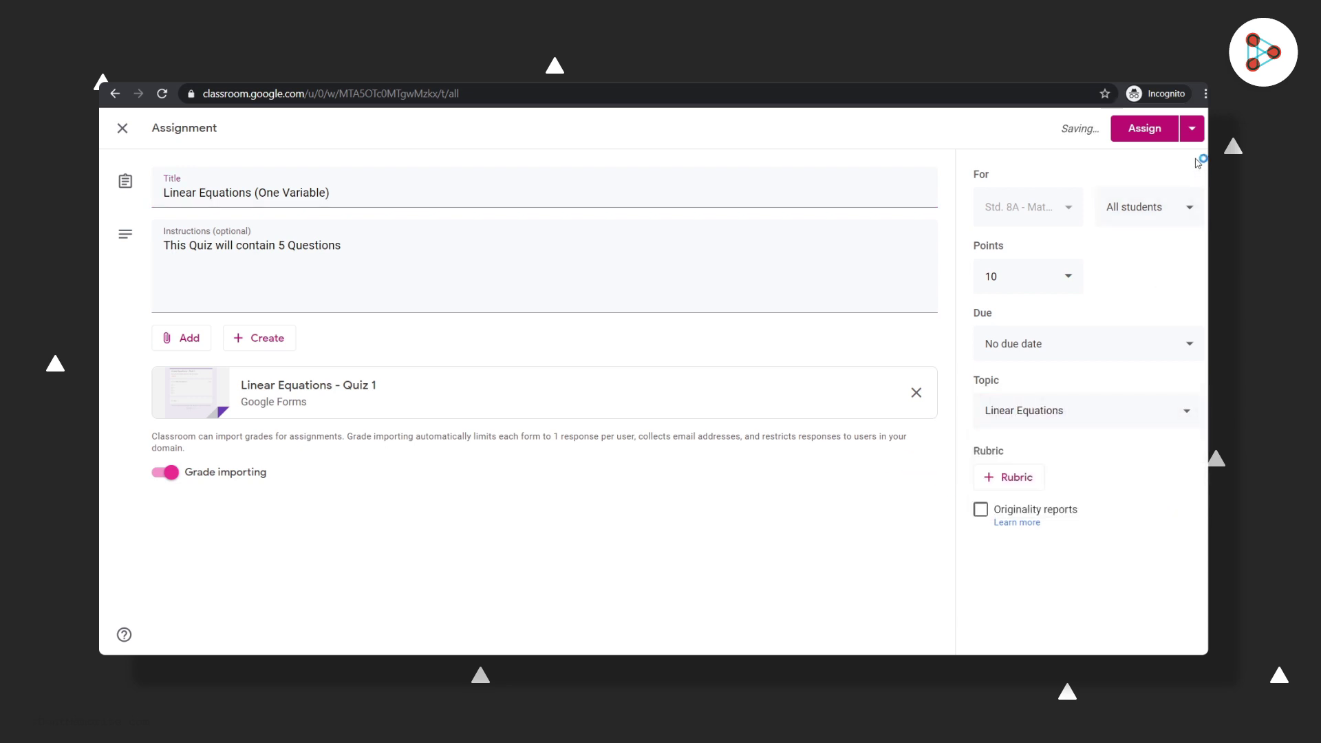
Assign the quiz to students now and confirm
click(1192, 128)
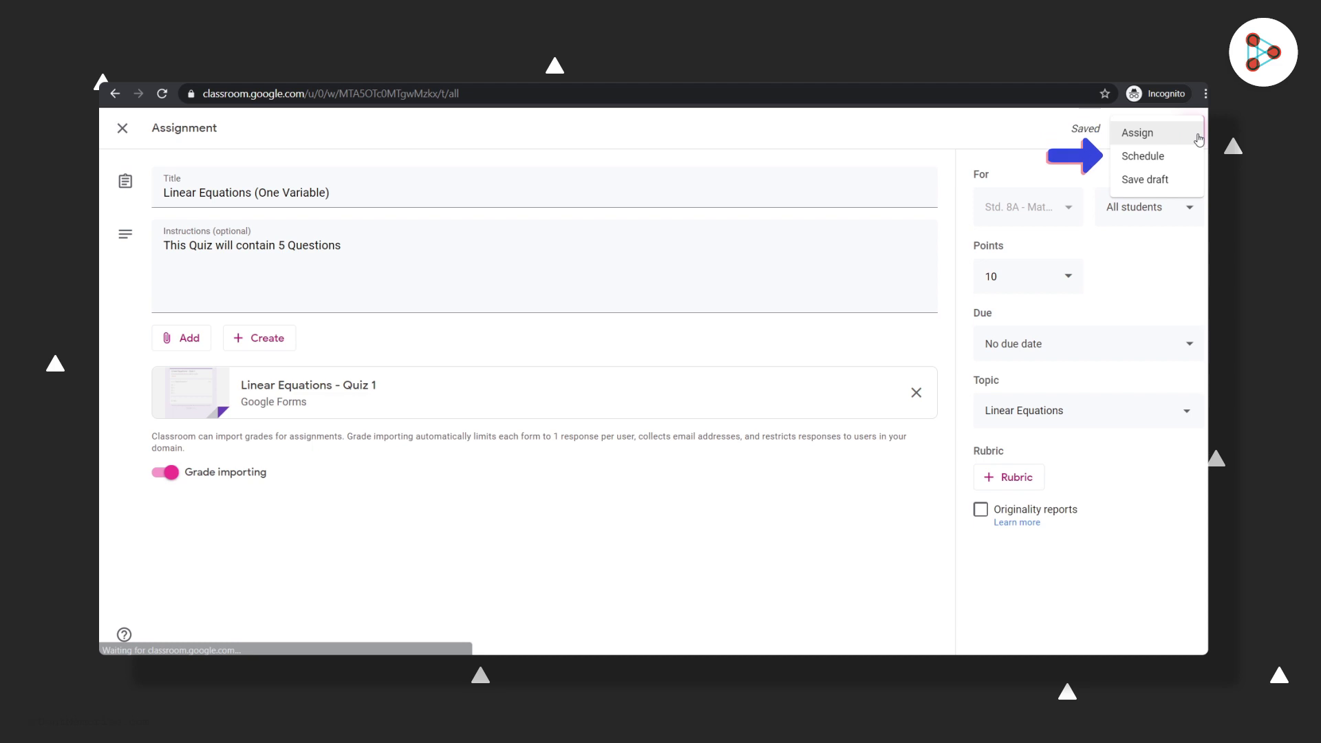
click(1197, 136)
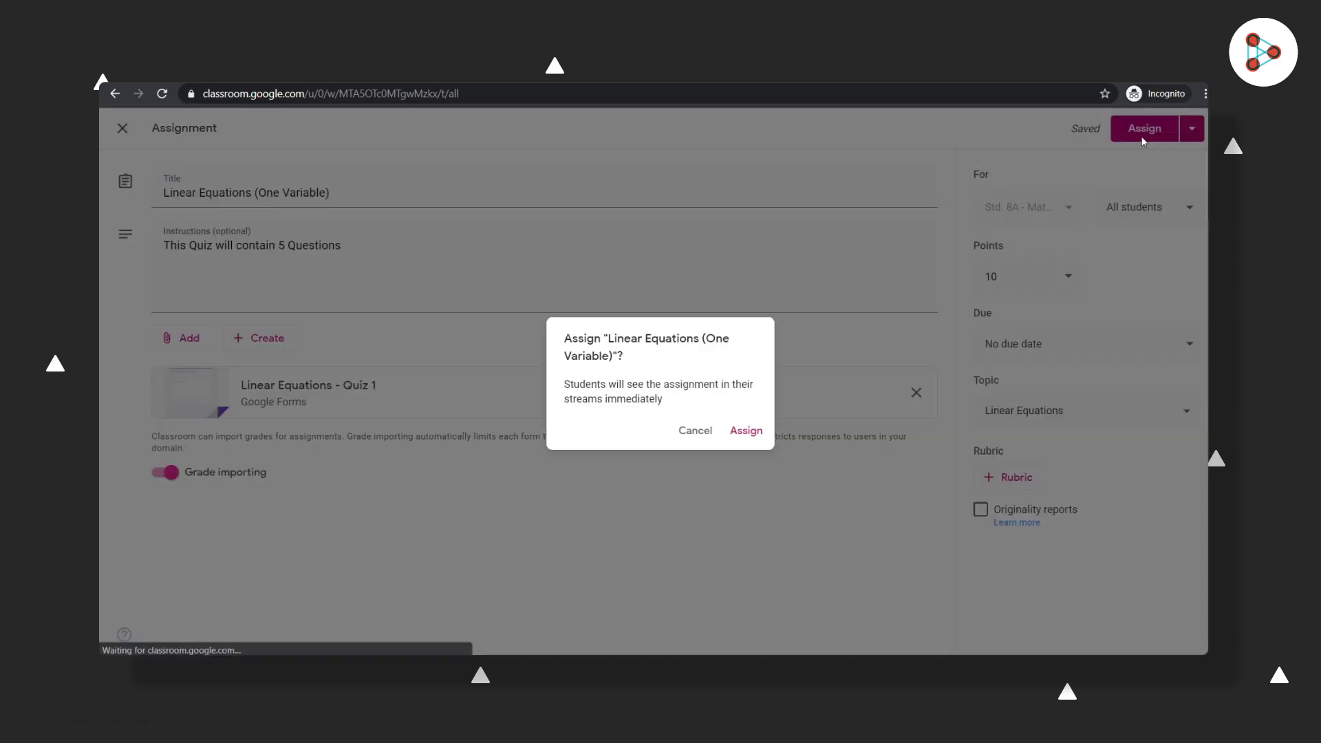
click(748, 432)
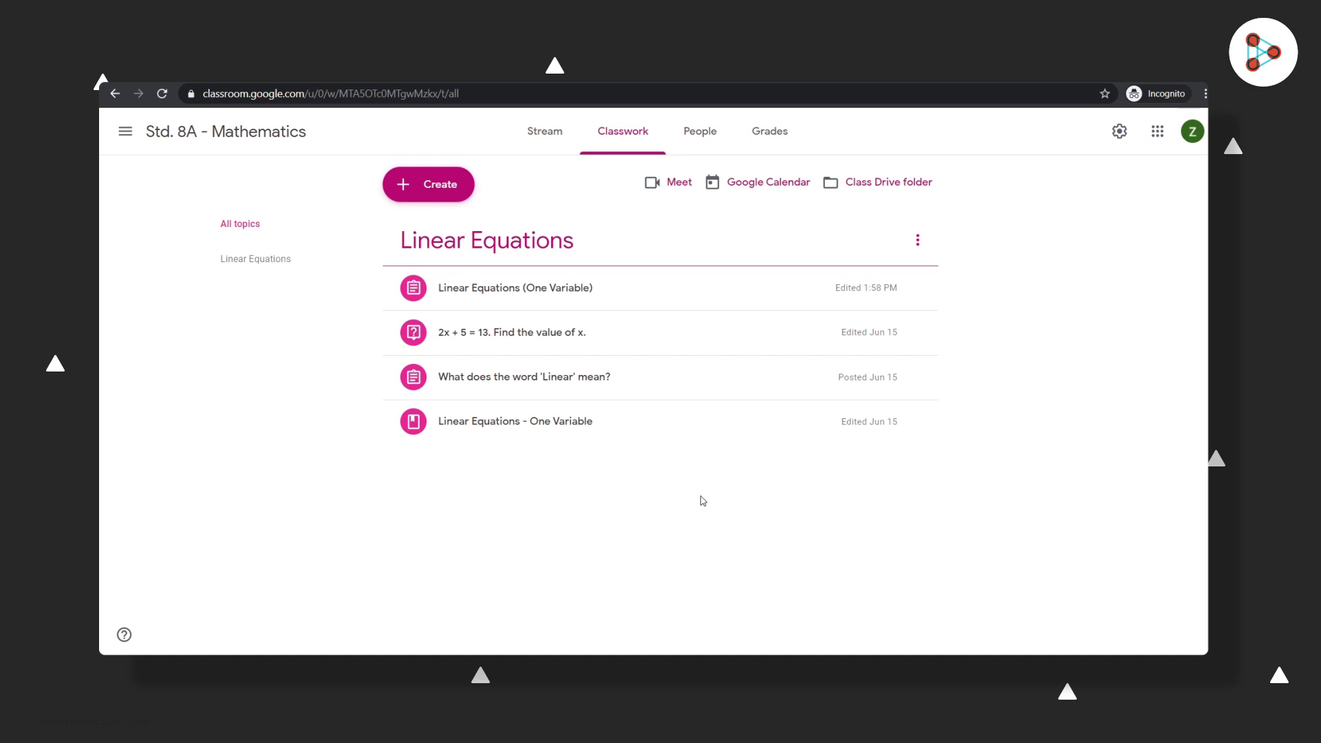
Import the quiz form scores for the Linear Equations assignment as draft grades out of 10
click(766, 148)
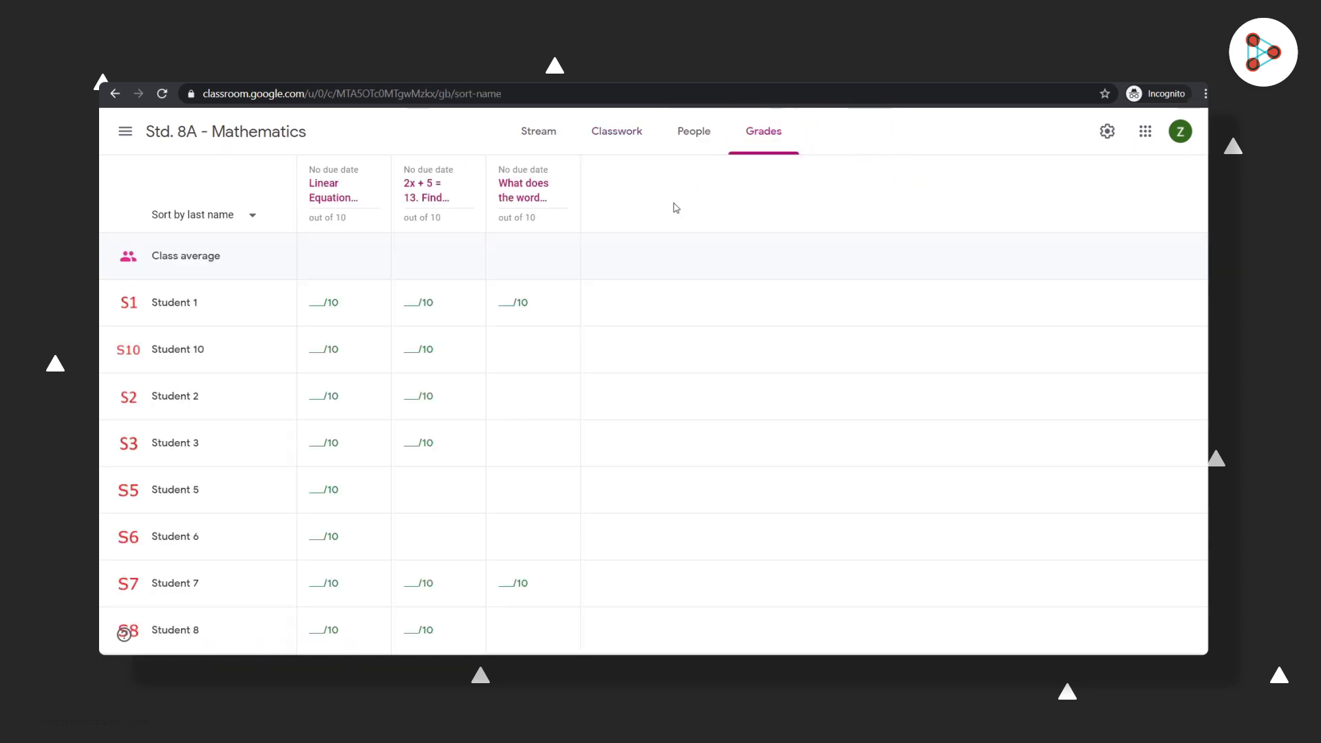
click(329, 210)
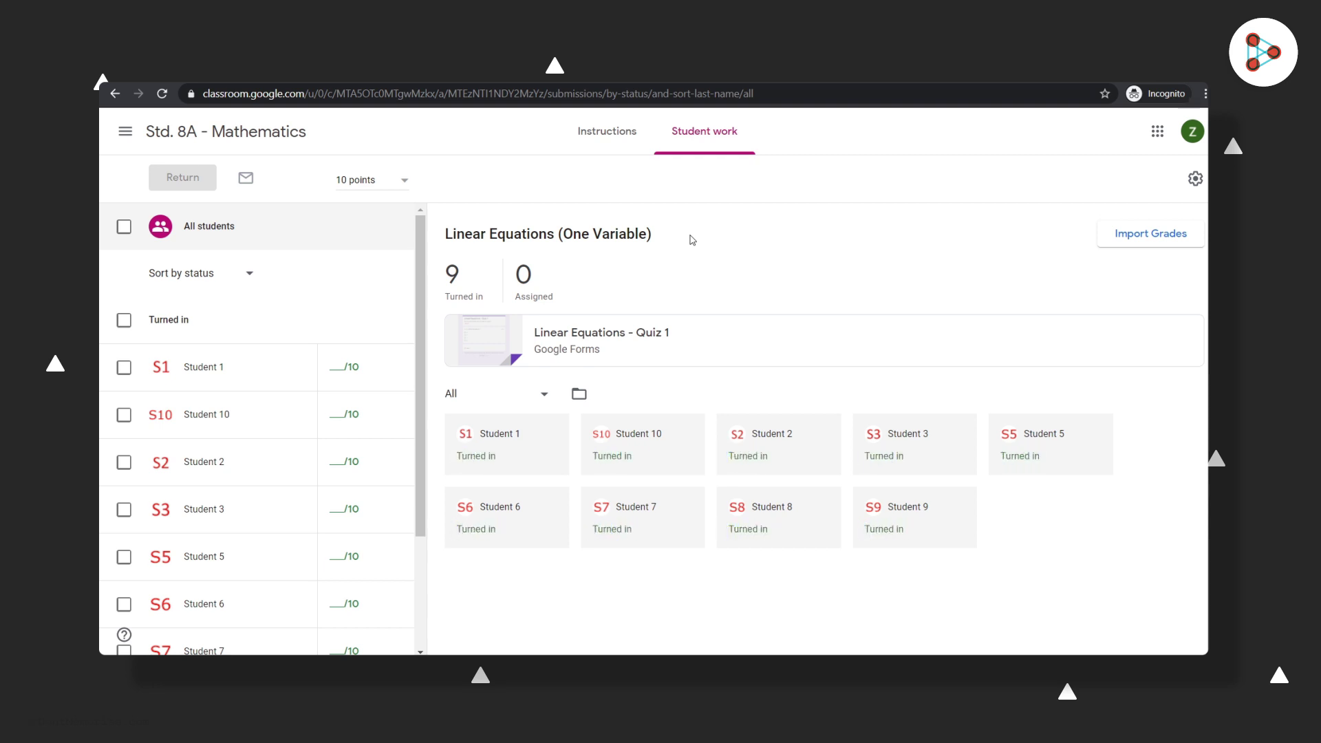
click(1159, 245)
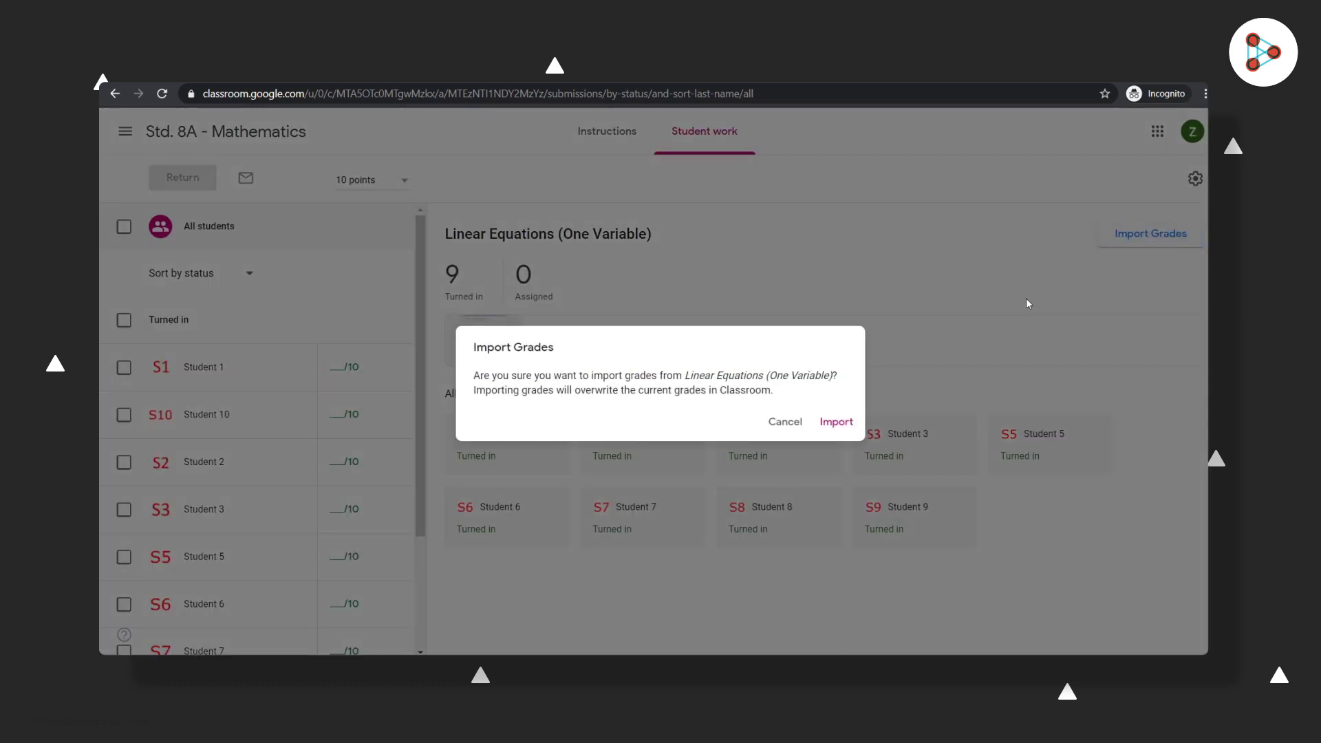
click(836, 421)
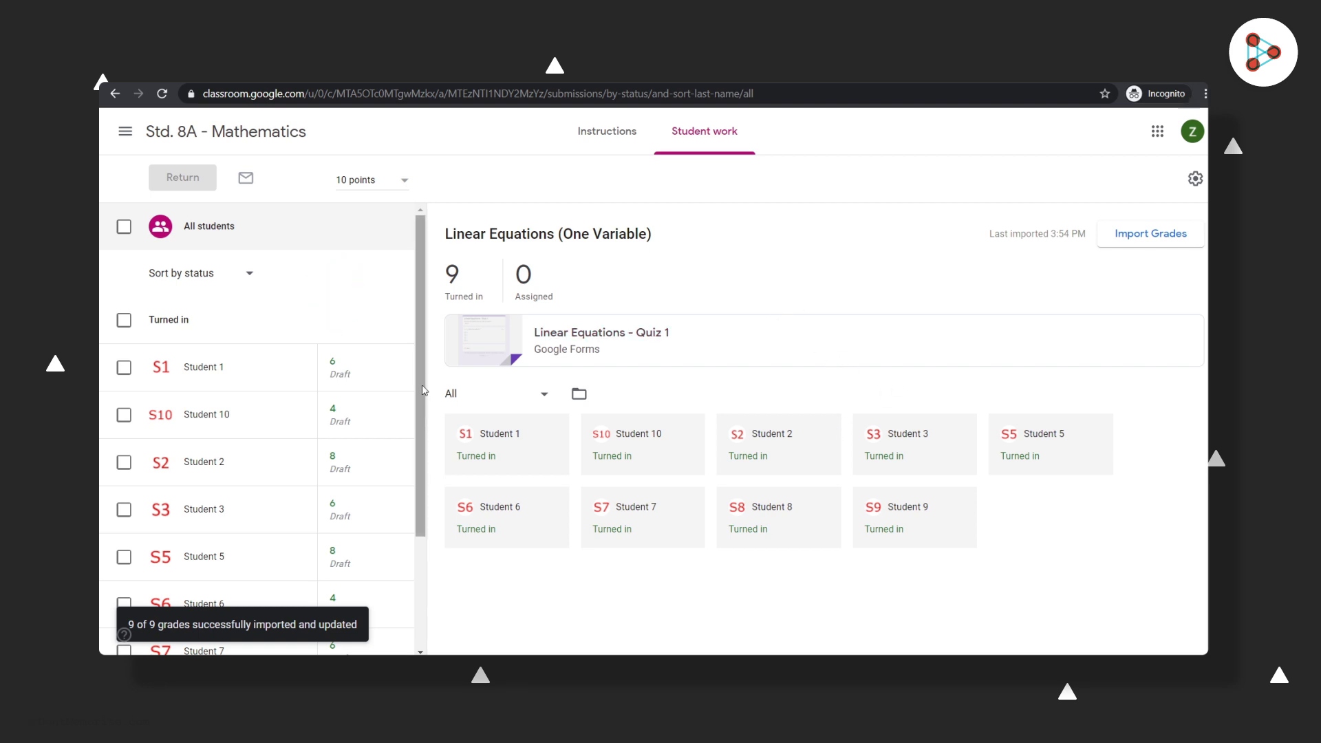
drag(423, 390, 422, 513)
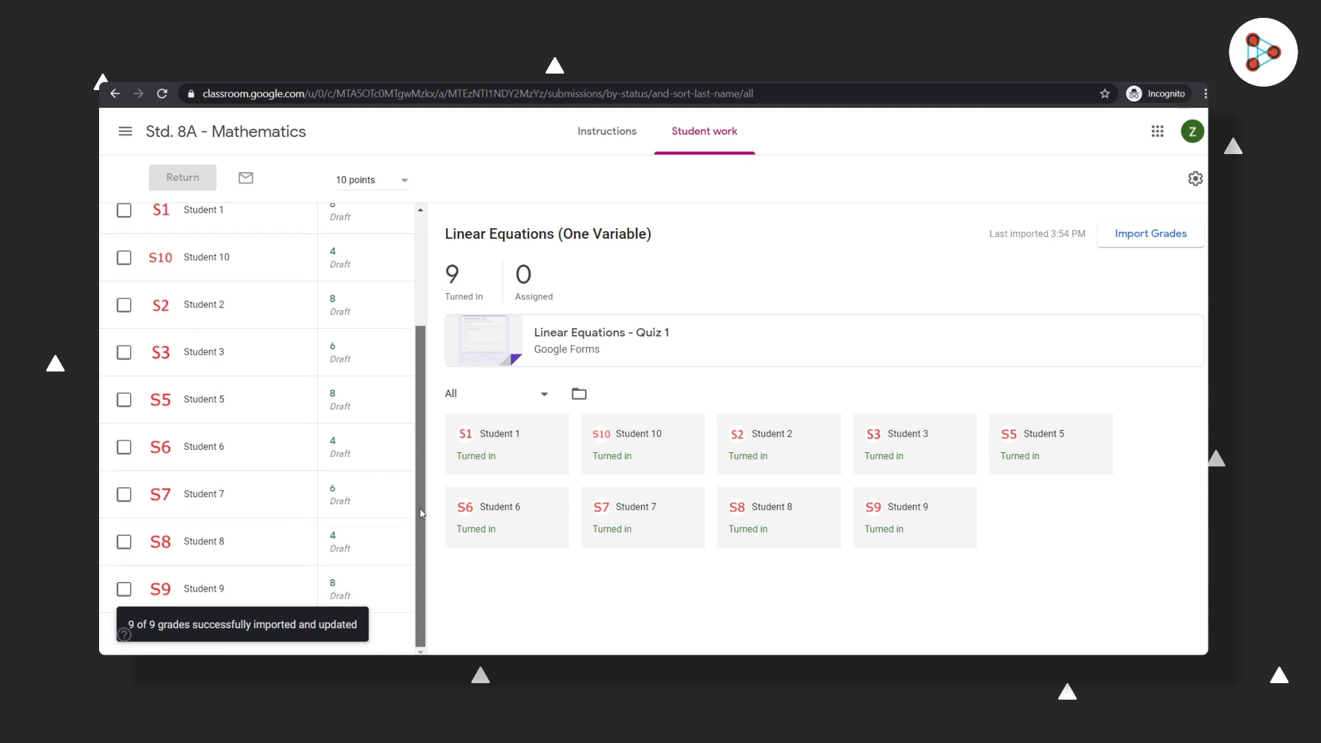
scroll(419, 489, up, 2)
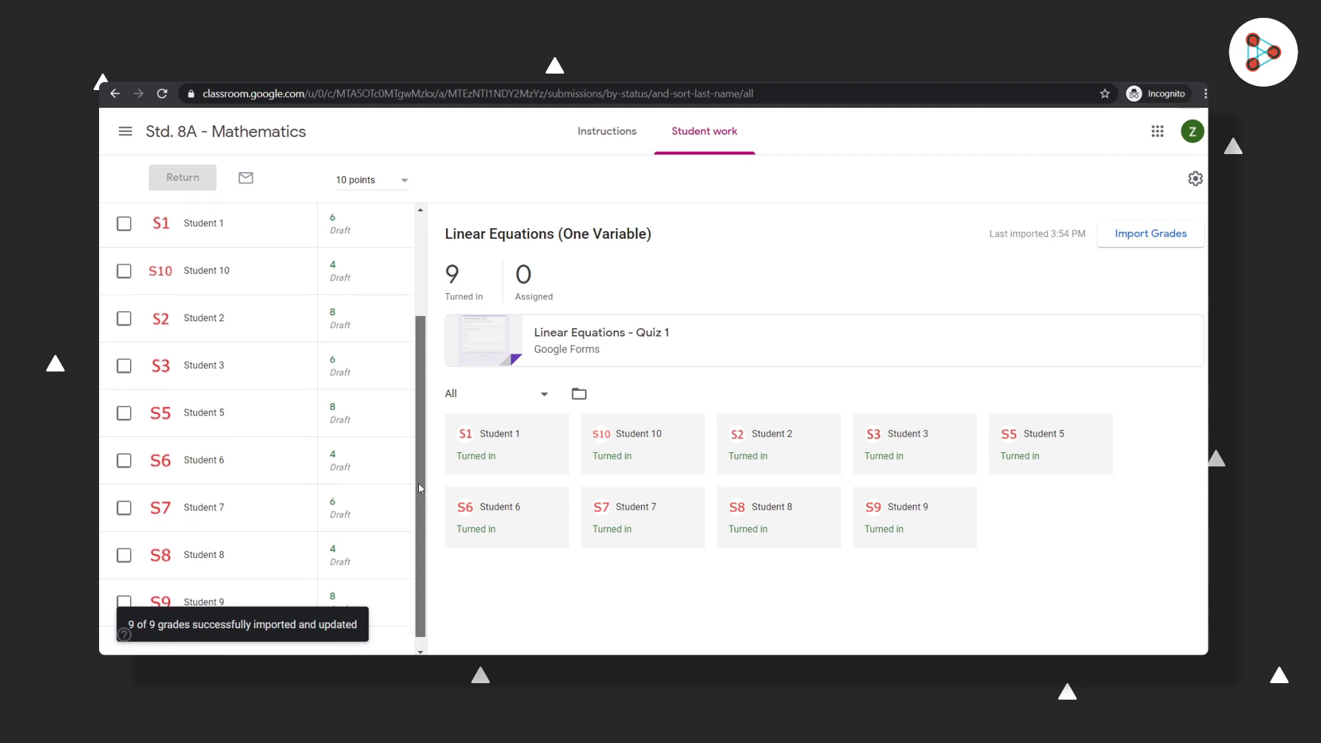
scroll(418, 481, up, 3)
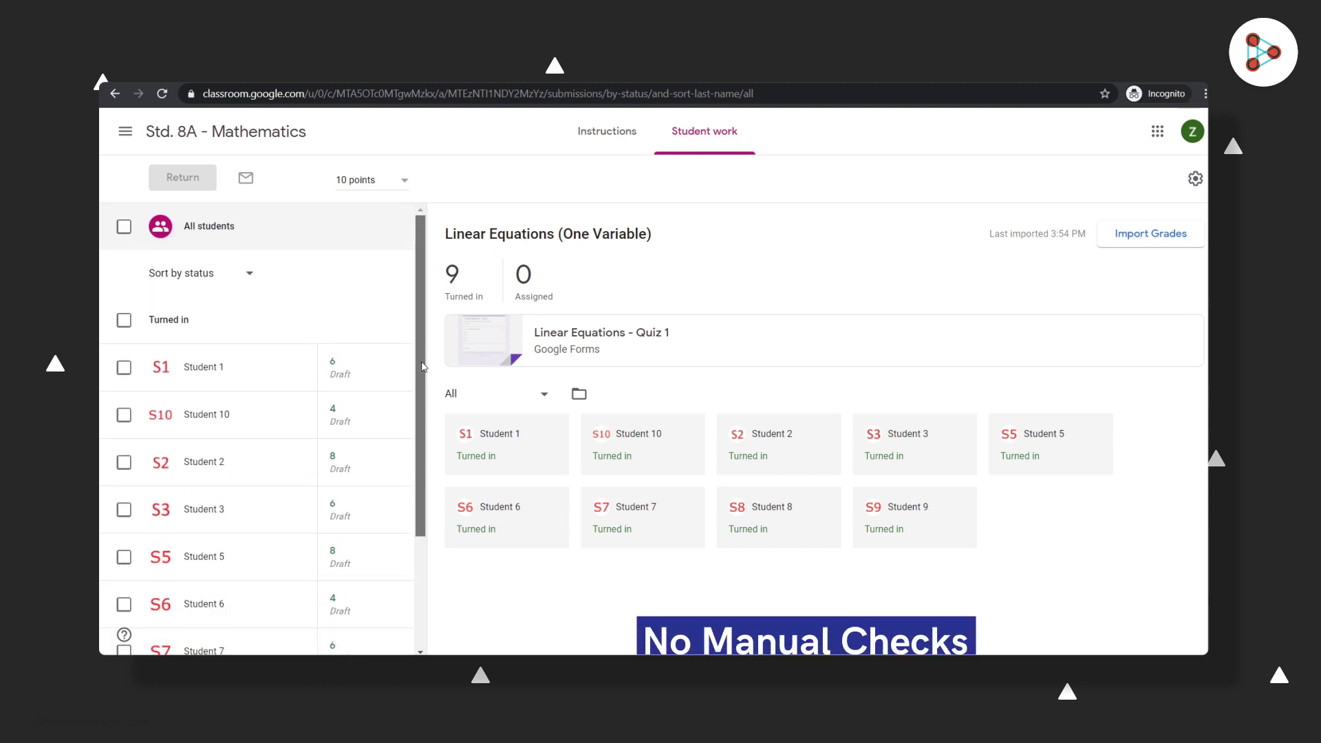